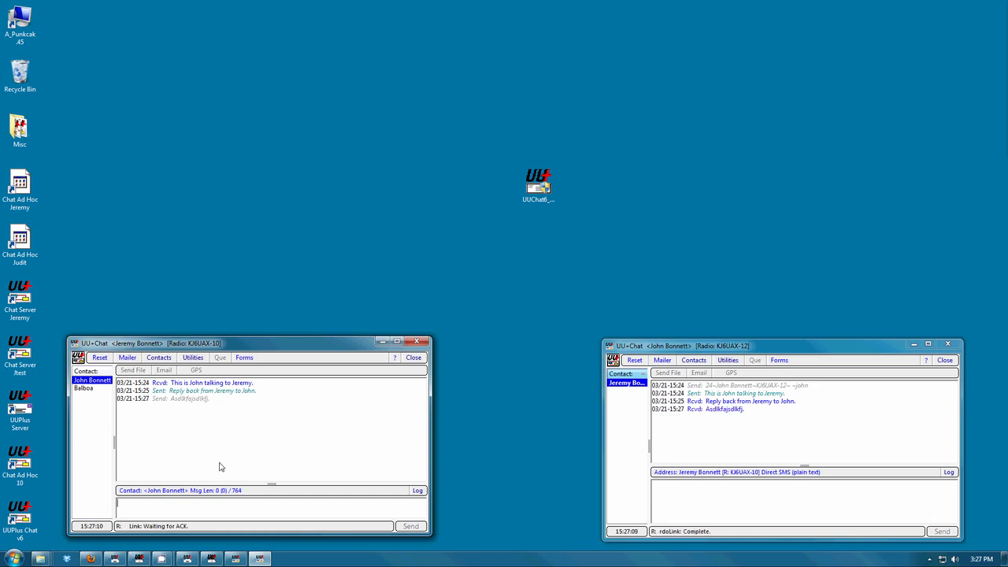
- Switch the right chat window to its log view and inspect the link entries
click(728, 513)
click(949, 471)
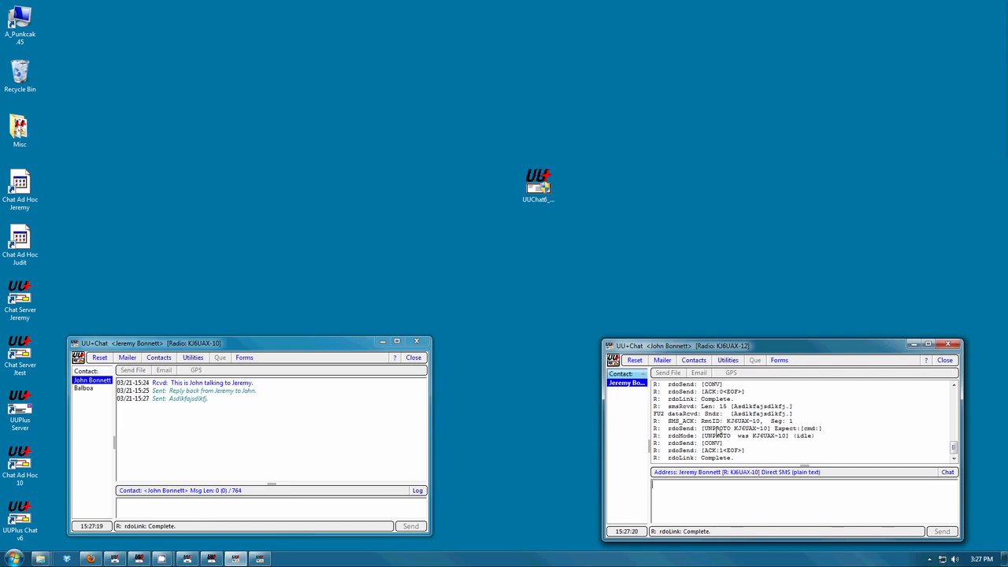
click(730, 423)
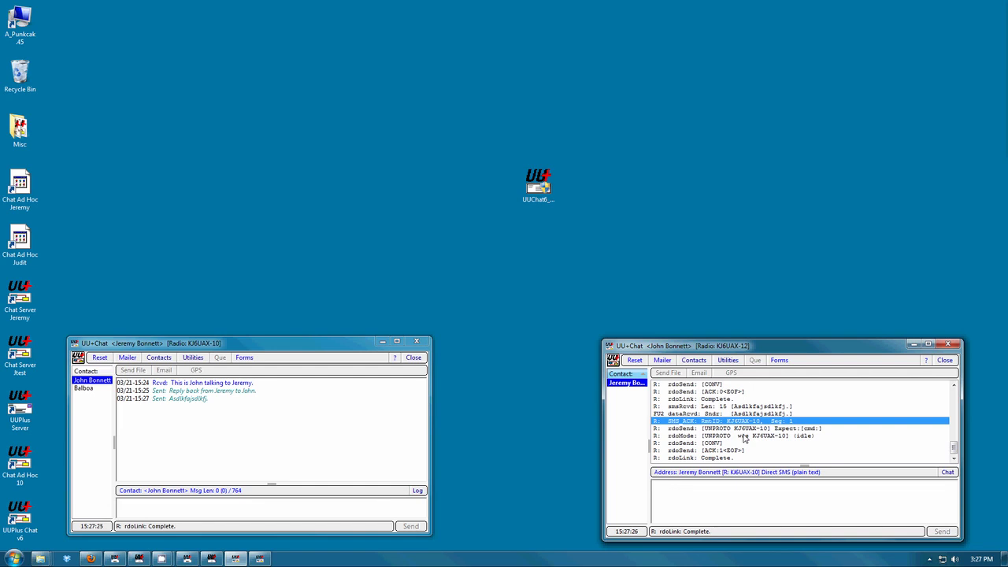
- Return the right window to chat and send the message "asdlkfjasdlkfj" to the contact
click(946, 474)
click(672, 490)
text(asdlkfjasdlkfj)
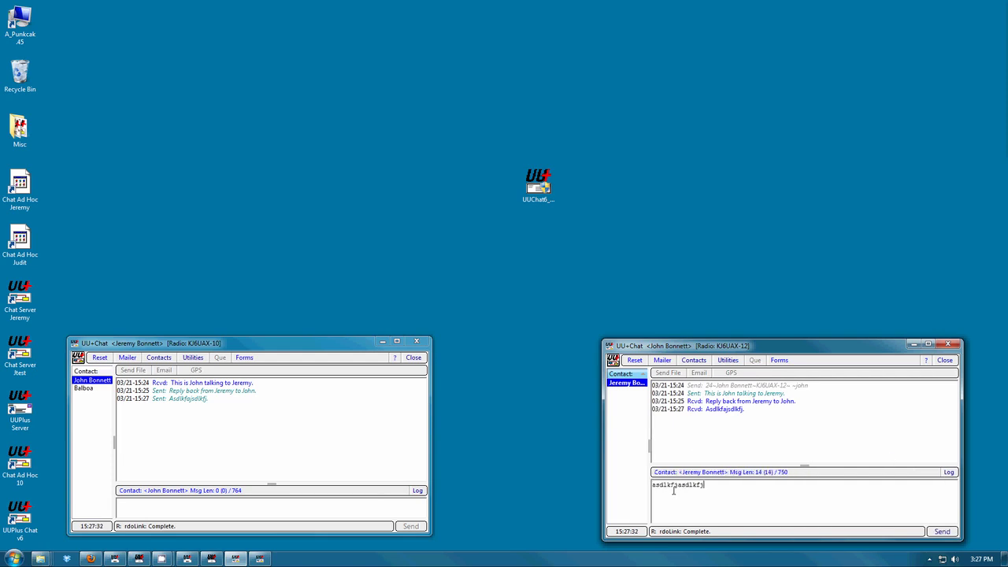
key(Return)
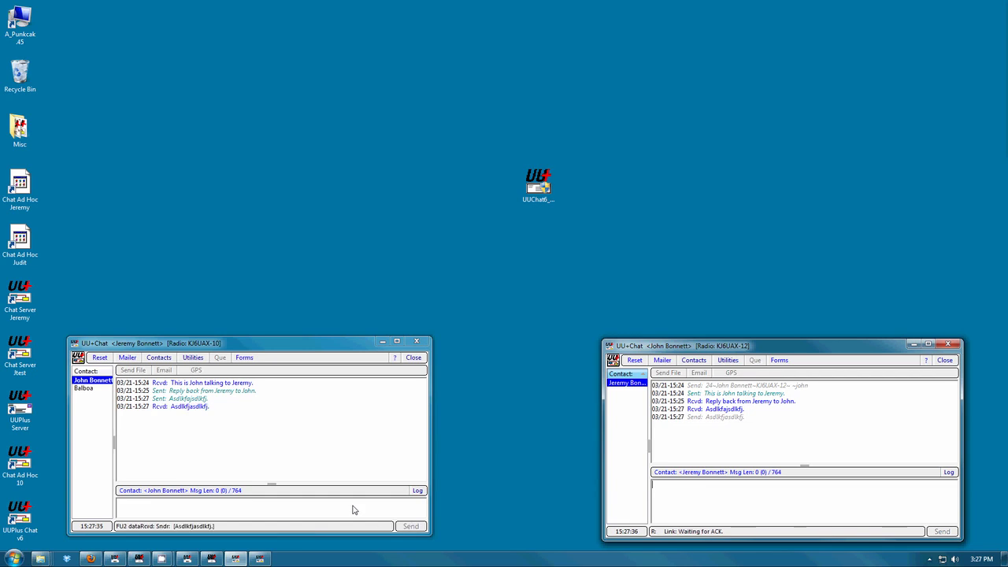
- Send the reply "asdfasdfasd" from the left chat window
click(353, 507)
text(asdfasdfasd)
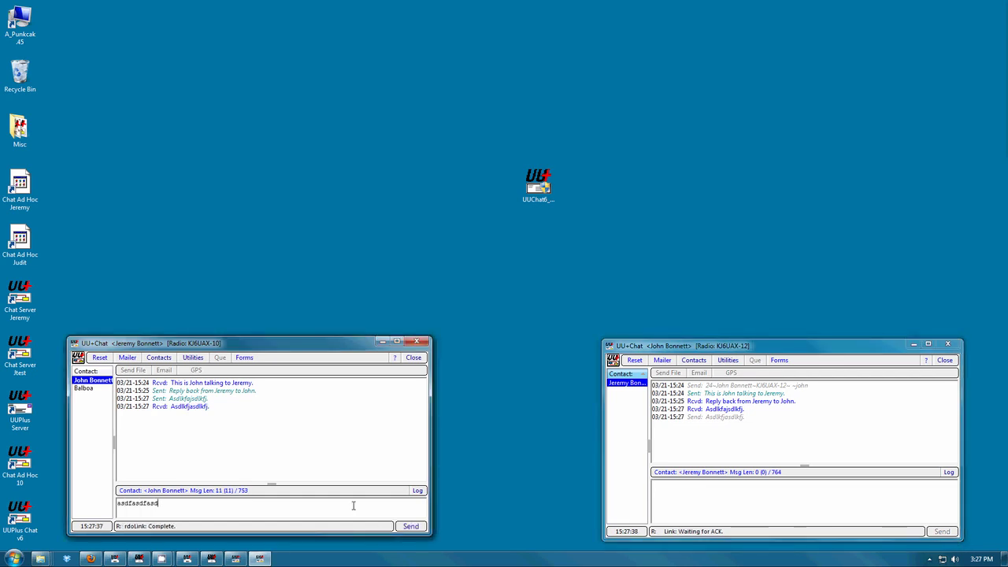
key(Return)
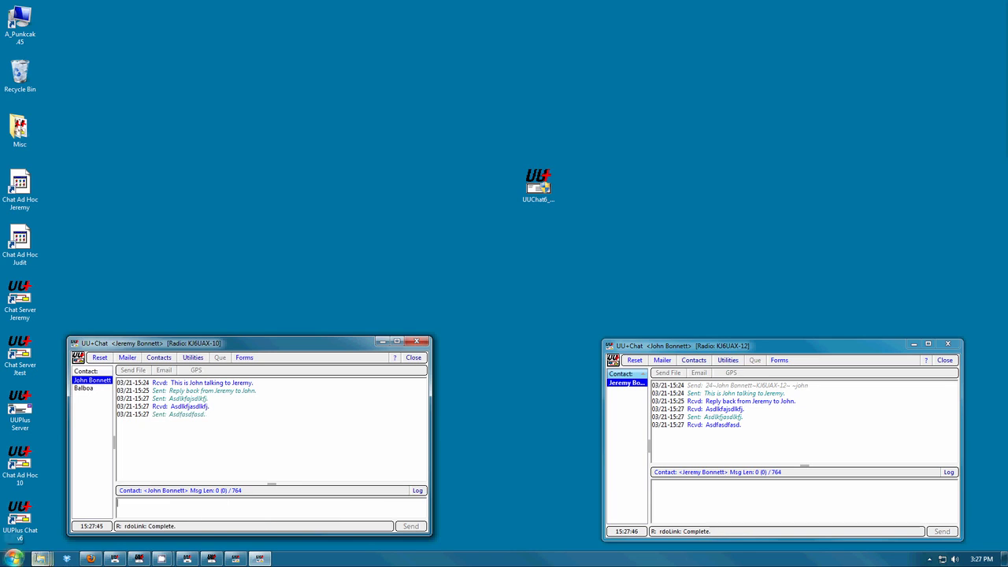
- Launch Depiction and create a new depiction of Los Osos, CA with no quickstart data, closing the startup guide
click(14, 558)
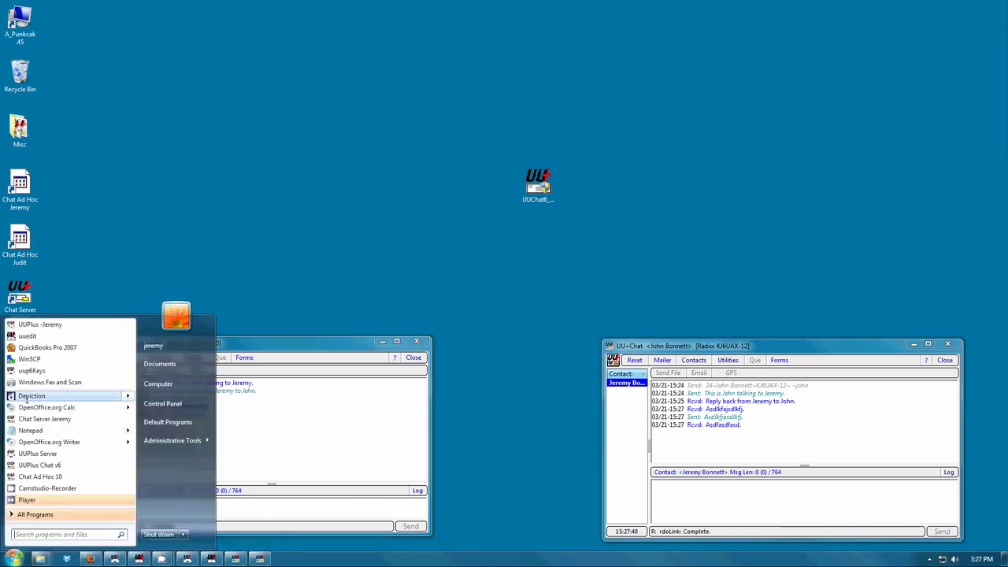
click(28, 396)
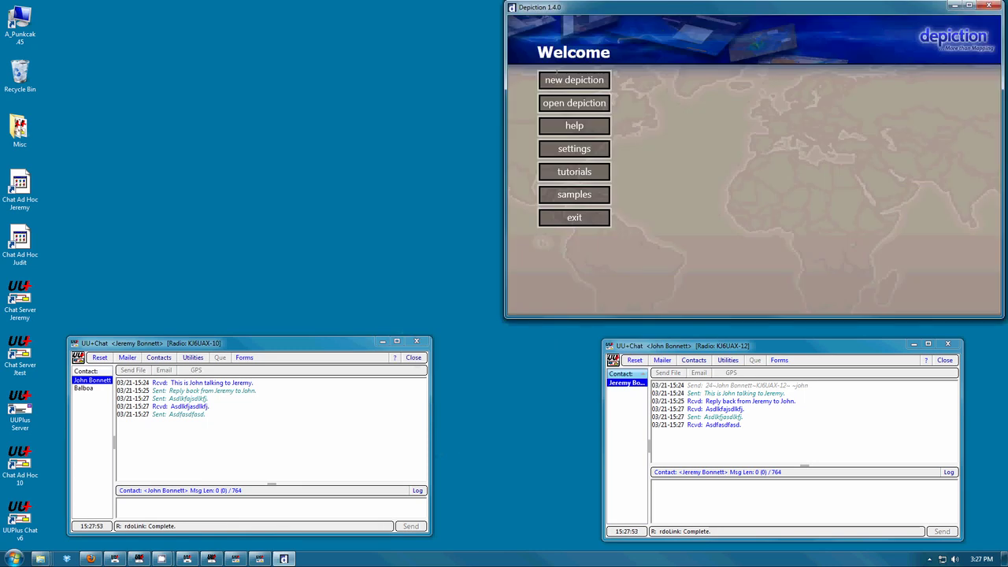
click(560, 79)
click(571, 158)
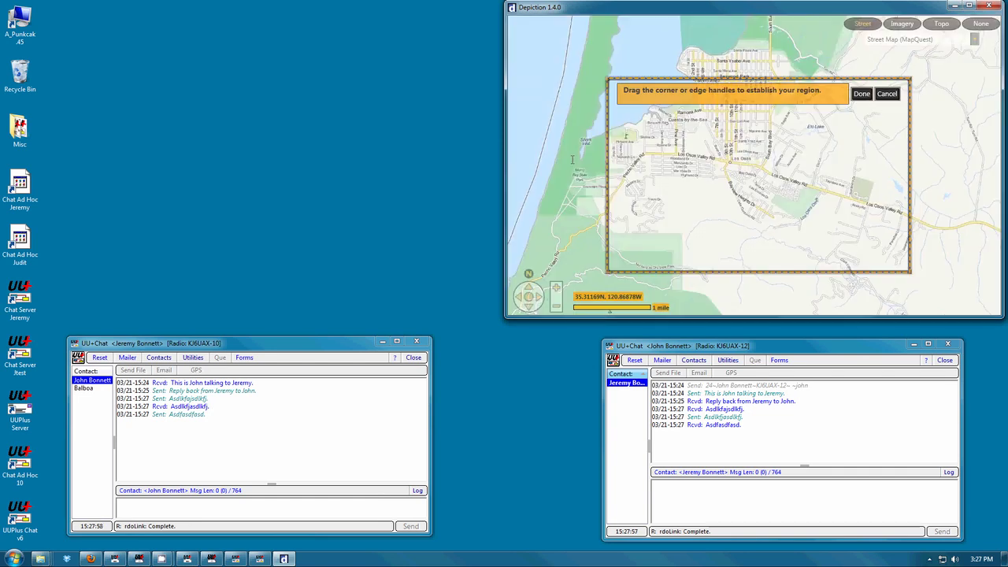
click(862, 93)
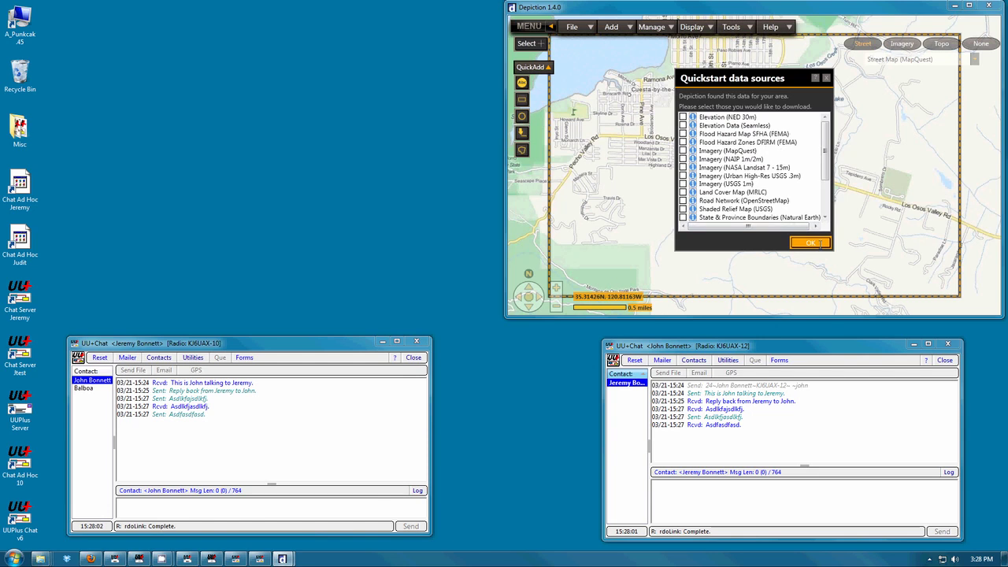
click(820, 243)
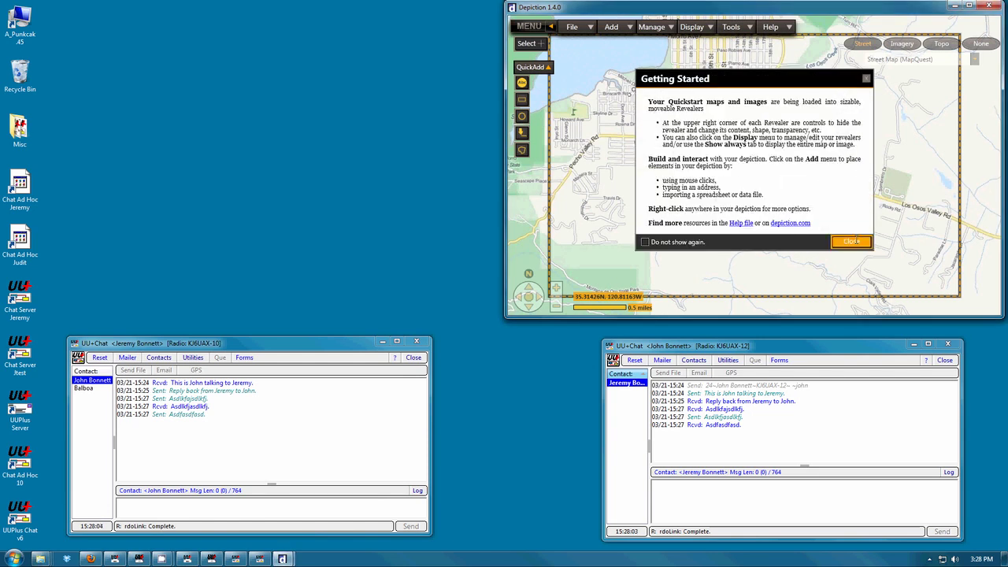
click(850, 239)
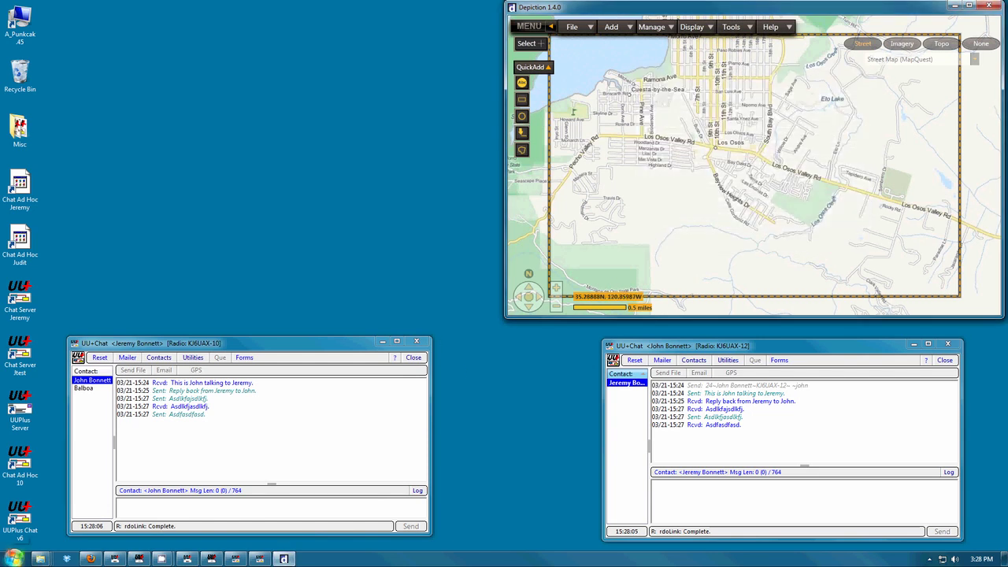
- Launch a second Depiction, create a Los Osos, CA depiction, and place its window on the left half
click(14, 557)
click(32, 395)
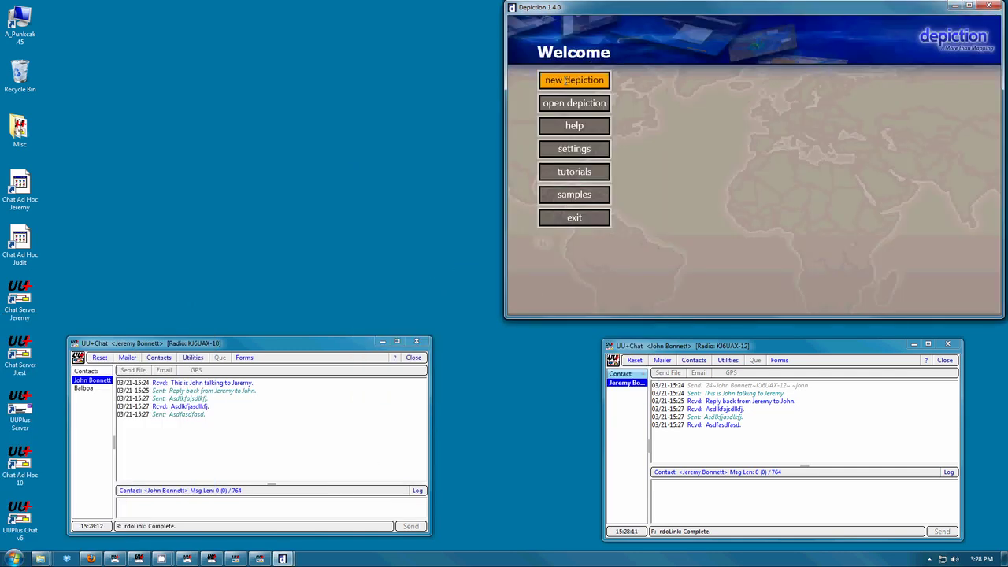
click(565, 79)
click(580, 155)
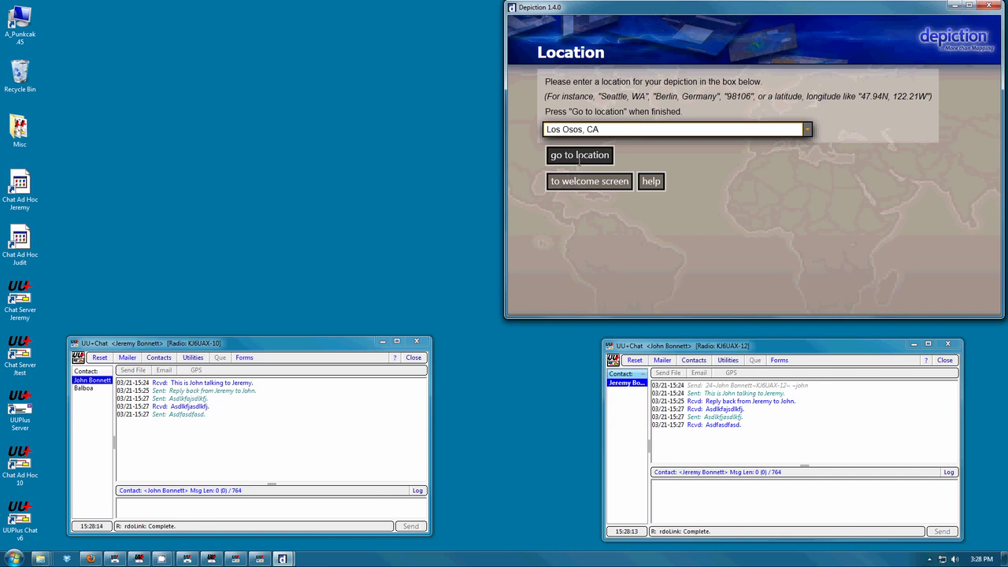
drag(705, 6, 206, 5)
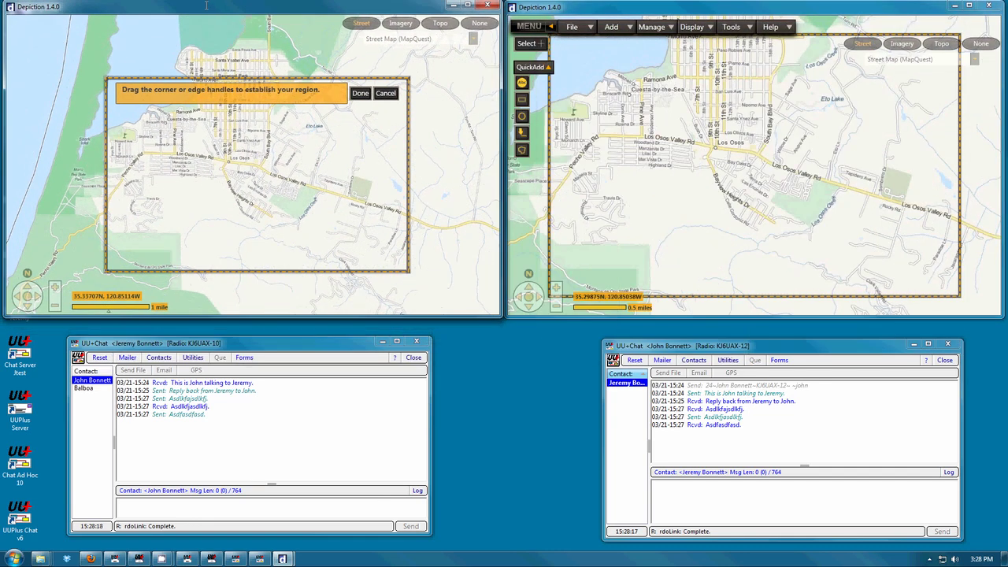
click(360, 93)
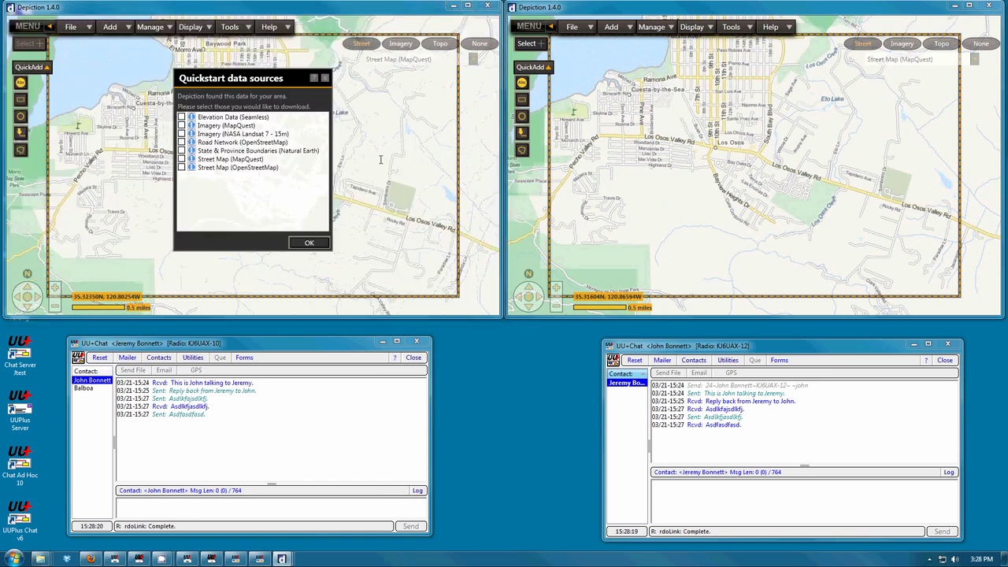
click(311, 241)
click(349, 241)
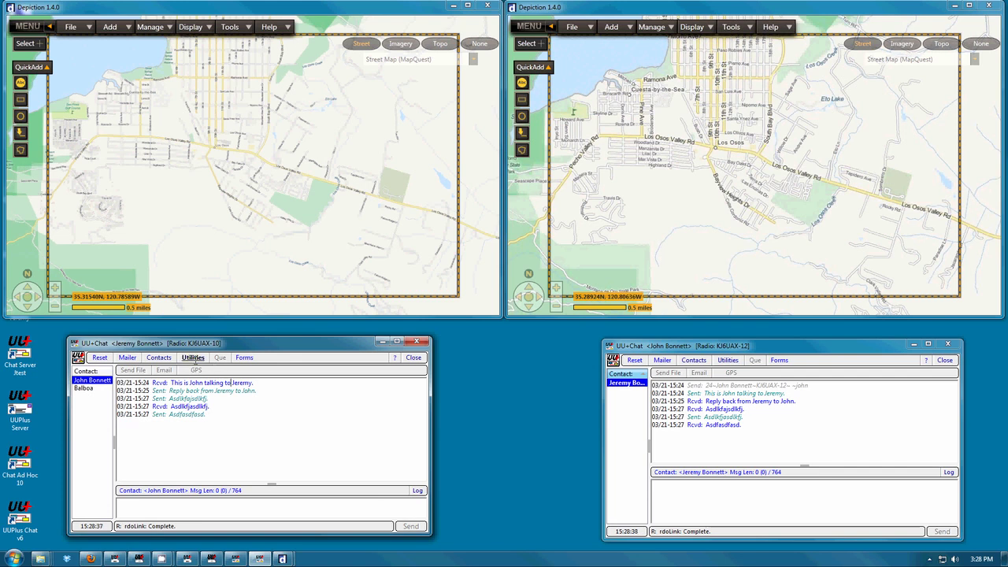
- In the left chat client's setup, toggle Enable POP/SMTP Mail Servers off and on, save and close
click(193, 358)
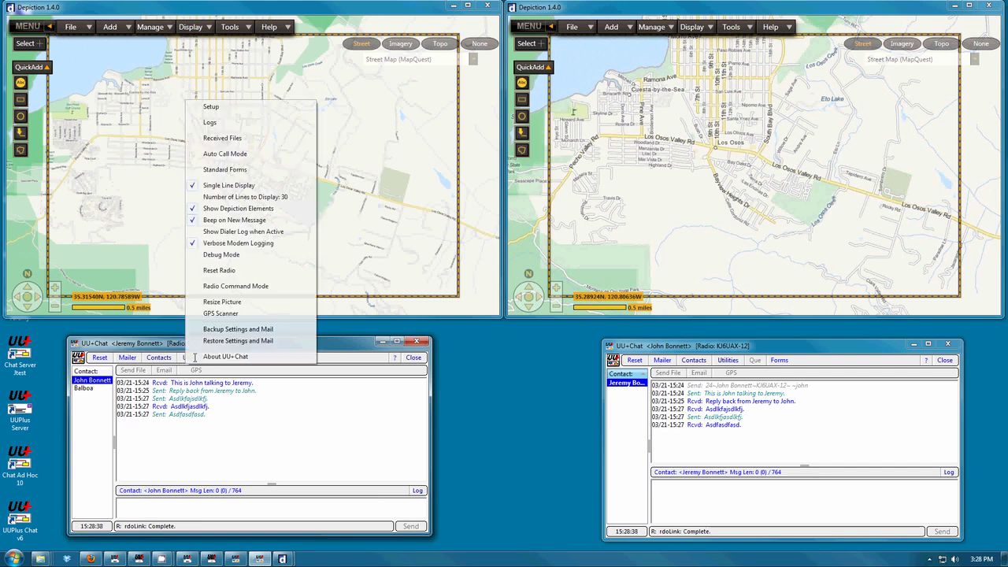
click(211, 107)
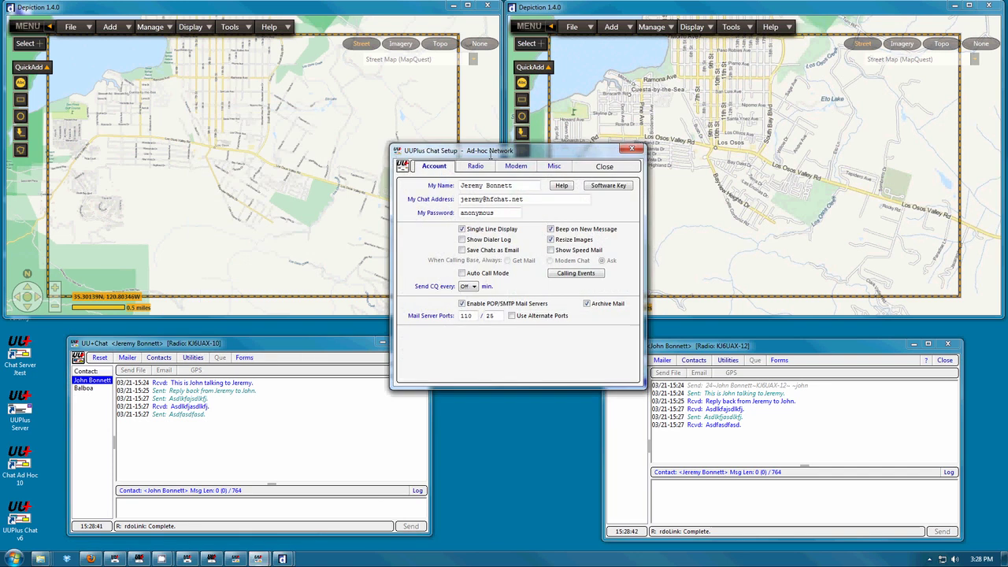
drag(483, 152, 213, 178)
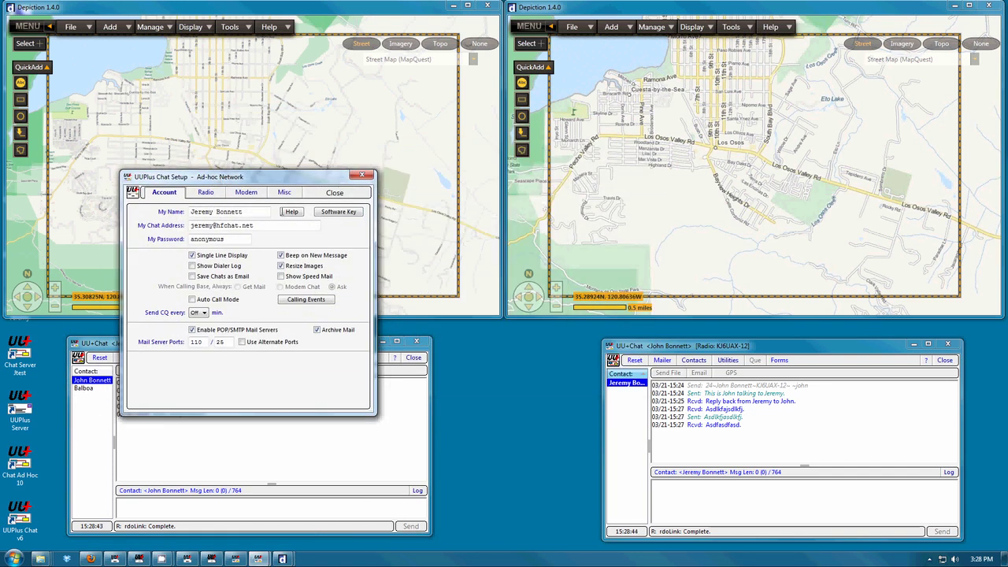
click(205, 331)
click(205, 331)
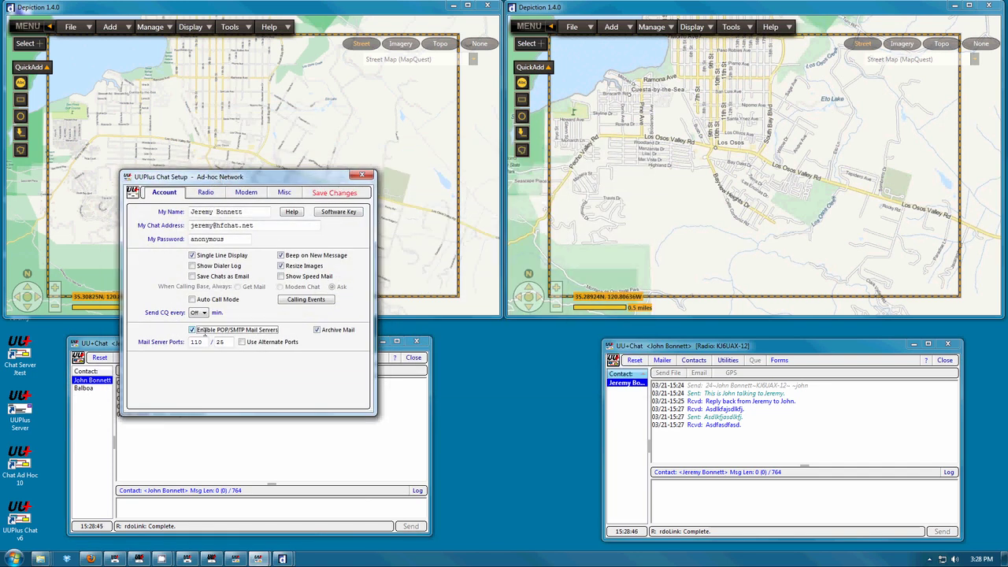
drag(201, 179, 223, 182)
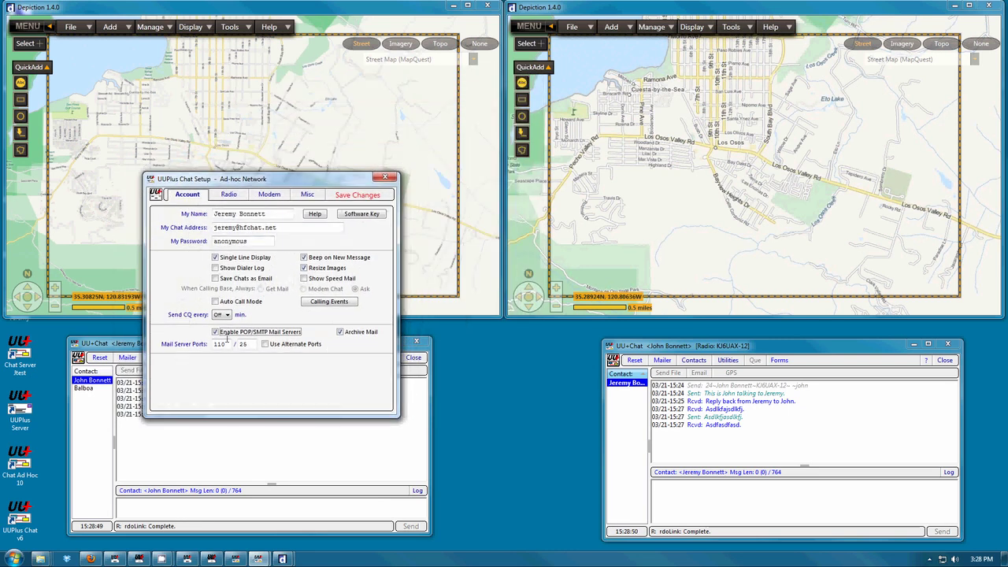
click(352, 197)
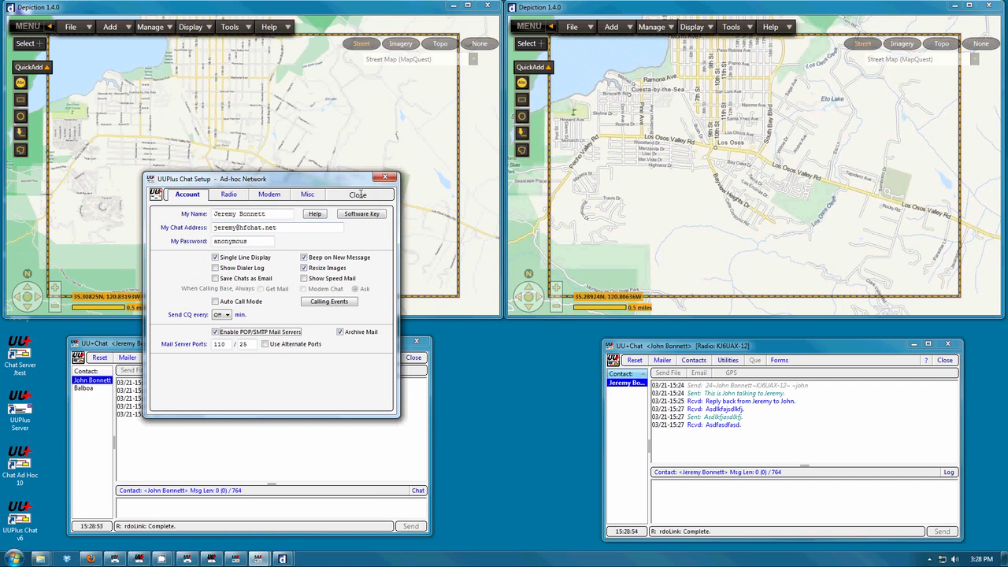
click(359, 195)
- In the right chat client's setup, re-enable POP/SMTP mail servers and save the changes
click(728, 360)
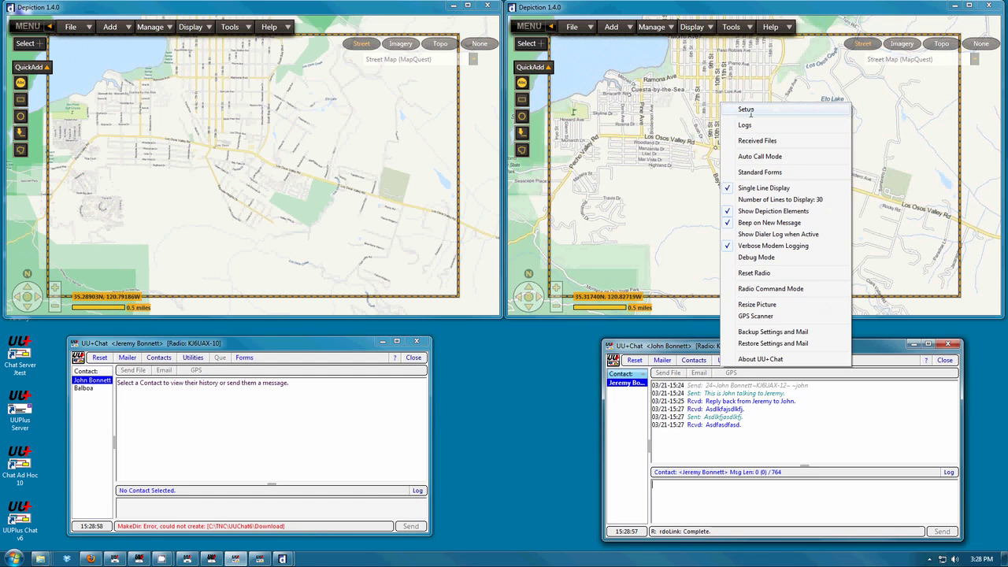
click(748, 110)
drag(529, 154, 829, 200)
click(742, 345)
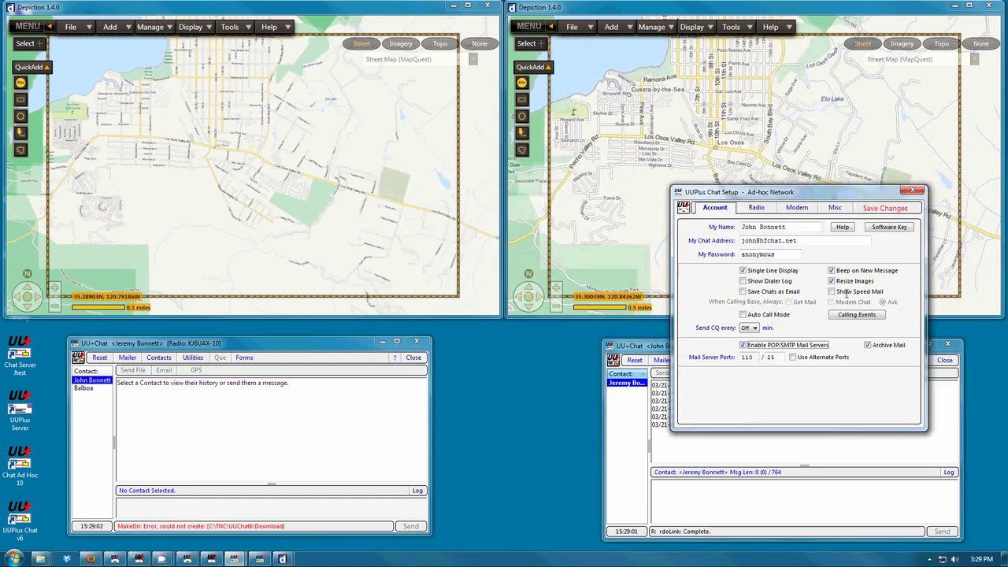
click(796, 358)
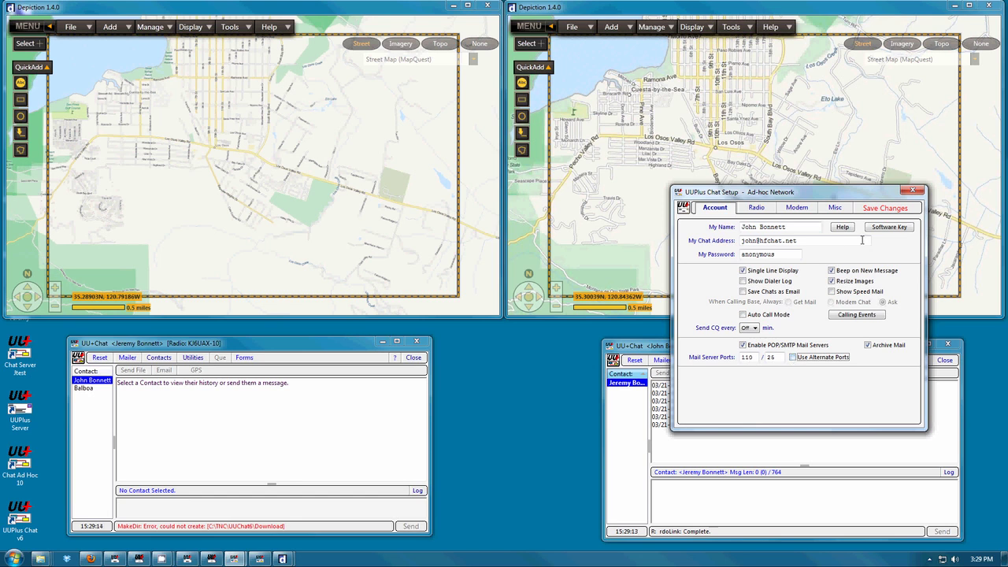
click(886, 208)
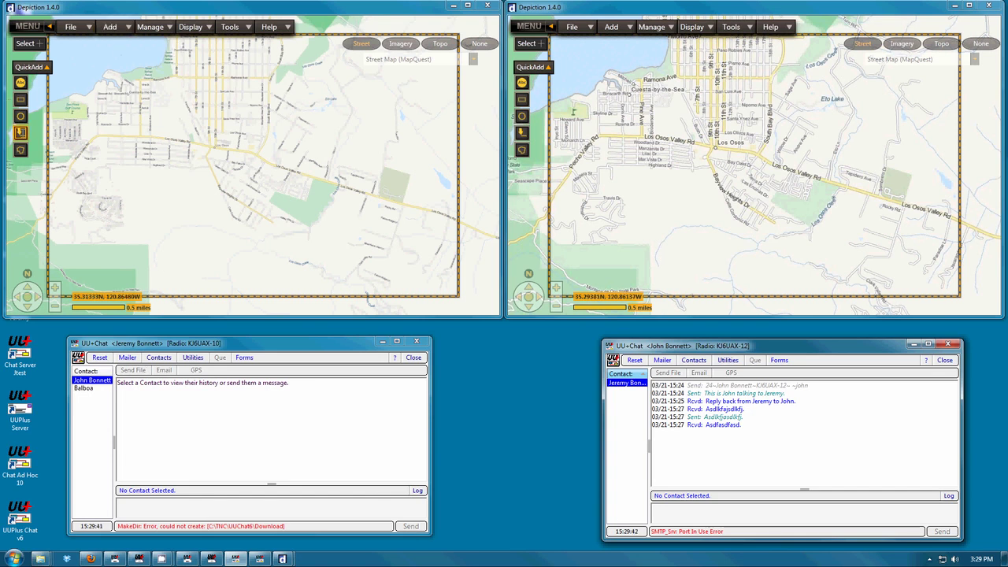
- Draw a five-sided user-drawn shape over the neighbourhood west of Los Osos Valley Rd in the left depiction
click(21, 150)
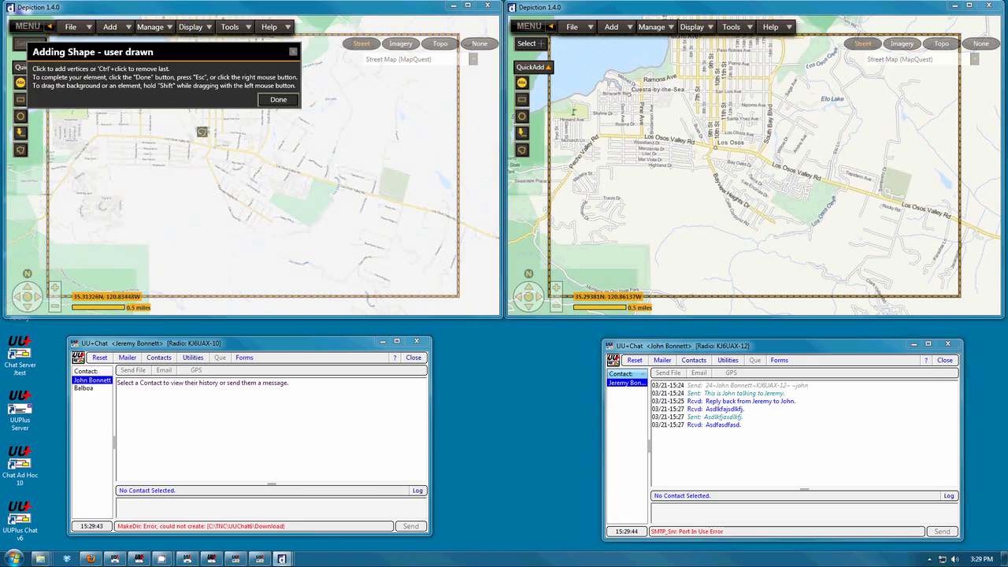
click(180, 134)
click(248, 154)
click(219, 182)
click(157, 191)
click(138, 161)
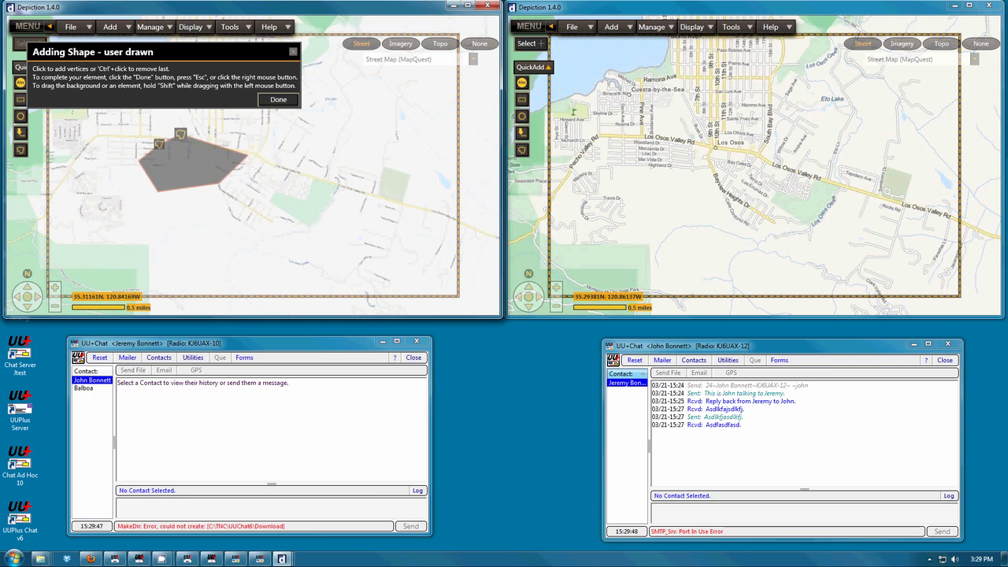
click(278, 99)
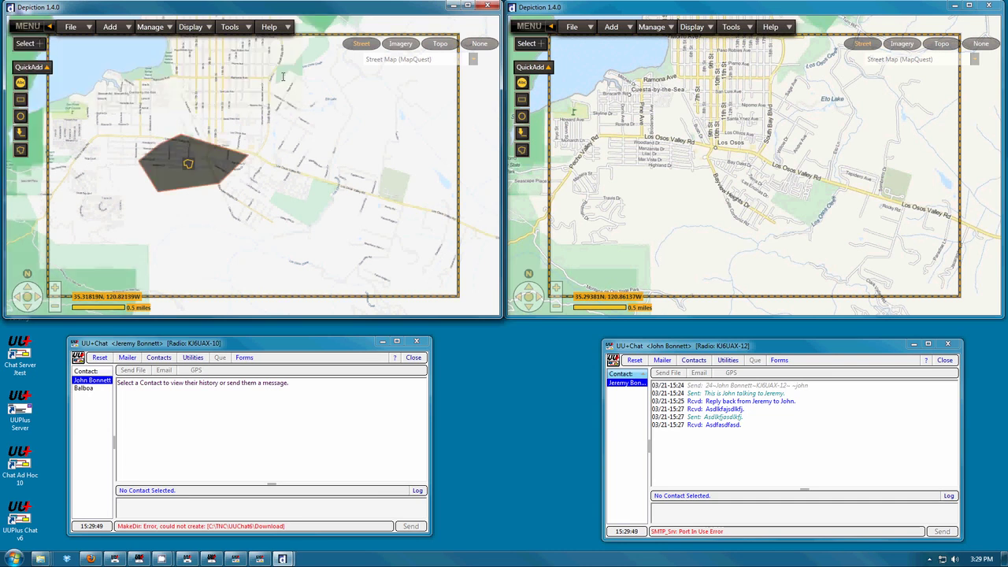
- Open the email report dialog for the shape and switch the account to New Account
double_click(188, 164)
click(263, 255)
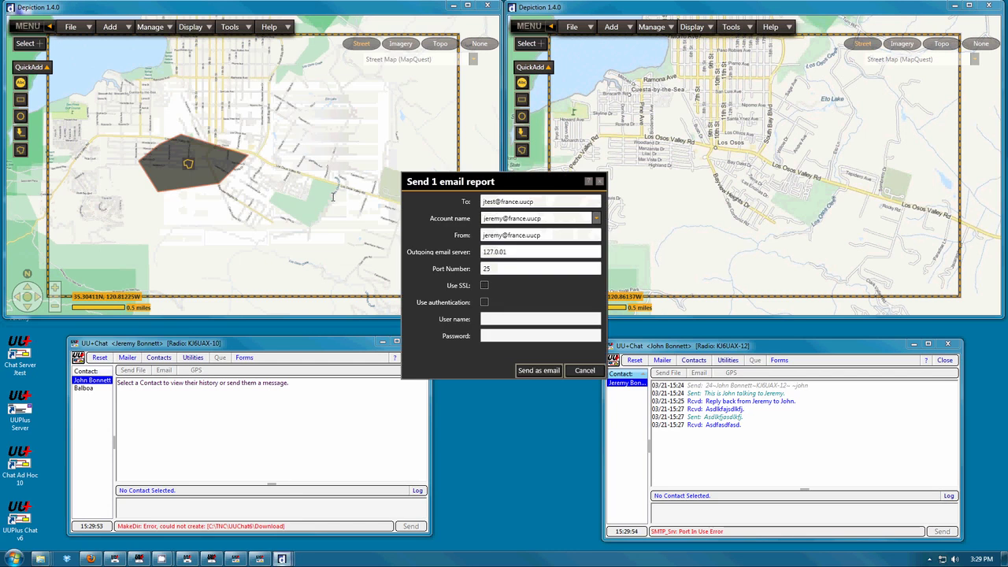
drag(521, 173, 301, 155)
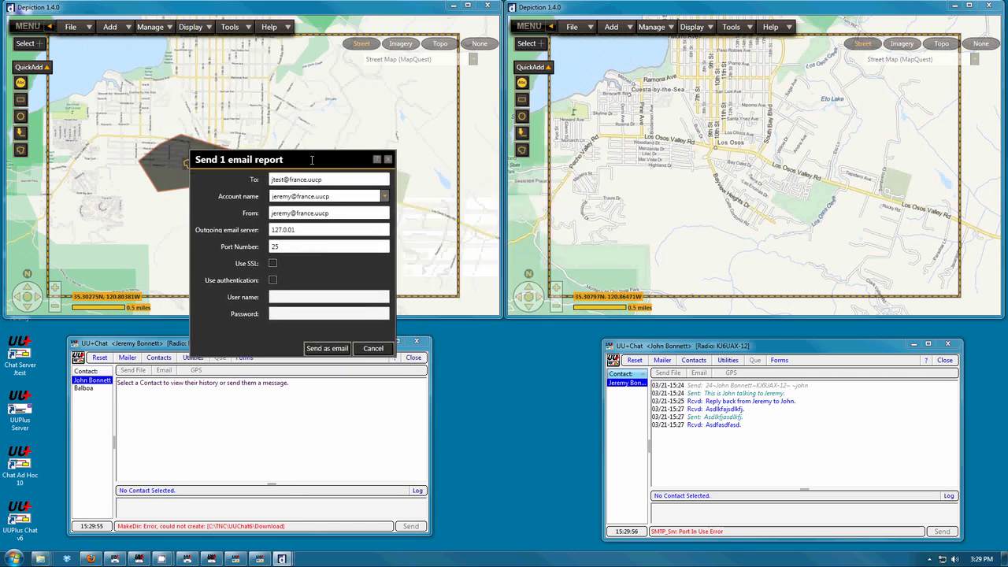
click(384, 196)
click(385, 198)
click(385, 197)
click(305, 232)
- Enter the recipient's e-mail address in To and the sender's e-mail address in From
click(303, 178)
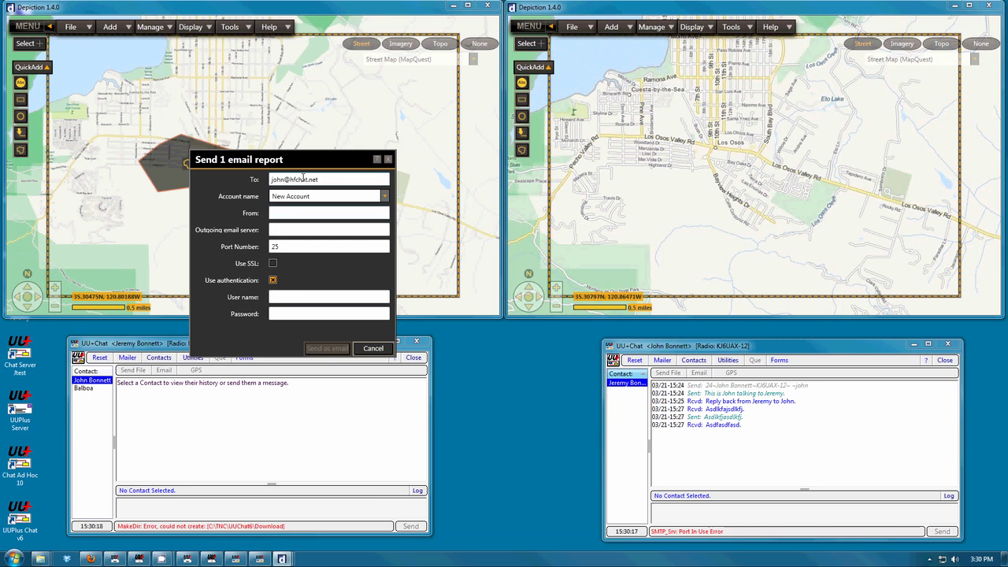
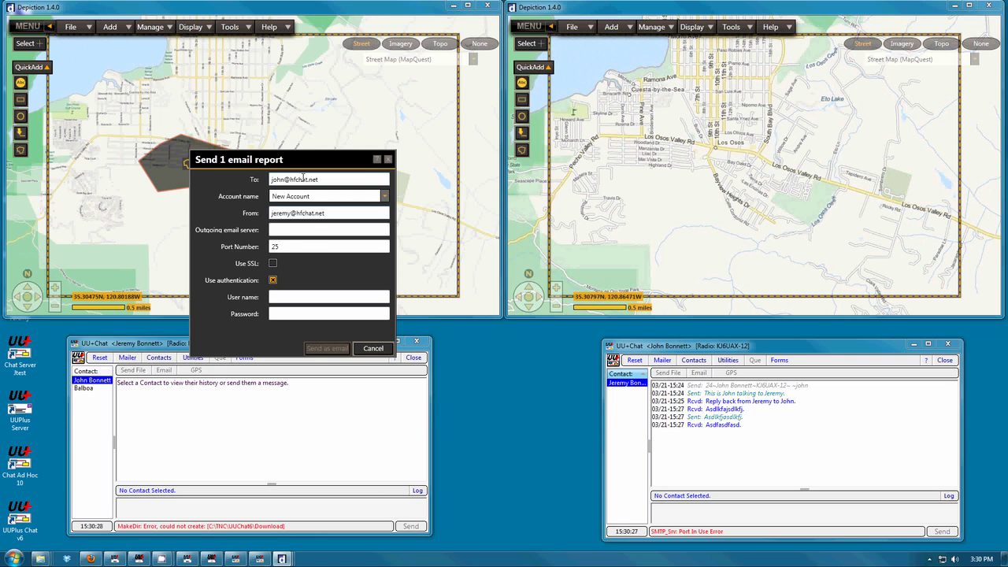
- Set the outgoing email server to 127.0.0.01
key(Tab)
text(127.0.0.01)
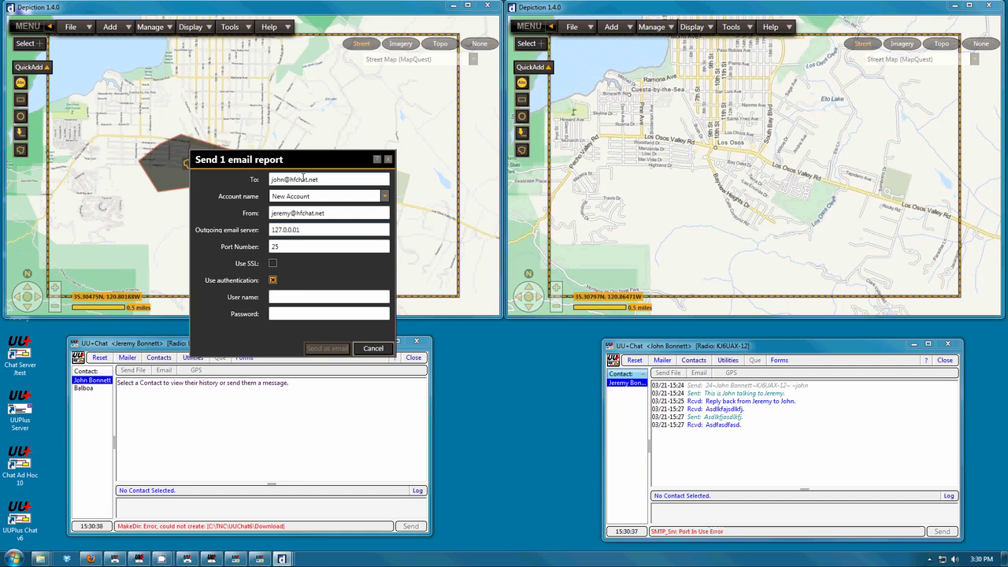
- Turn off authentication and send the shape as an email report
key(Tab)
click(272, 280)
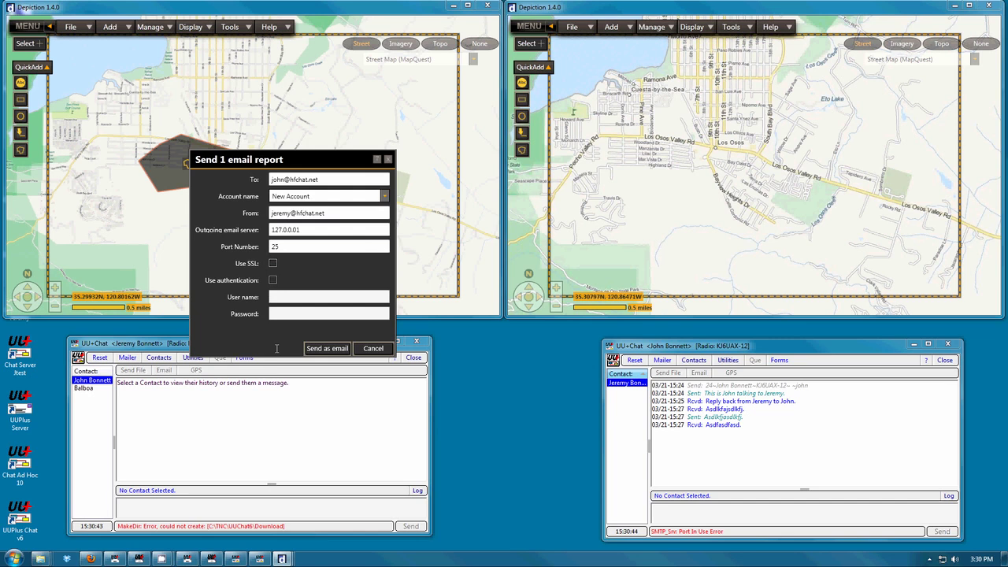
click(326, 349)
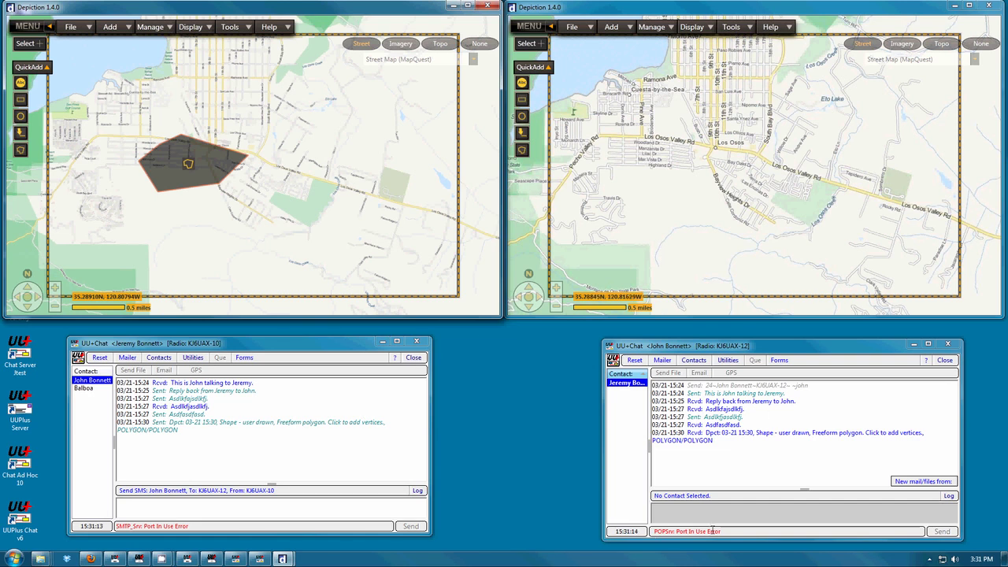
- Disable the POP/SMTP mail servers in the sender's chat client setup and save the changes
click(728, 360)
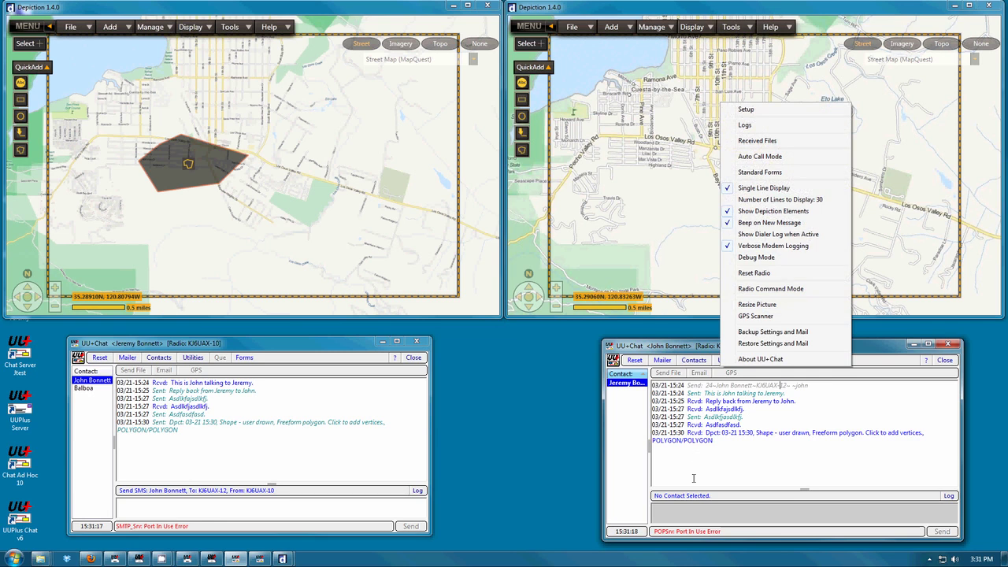
click(708, 510)
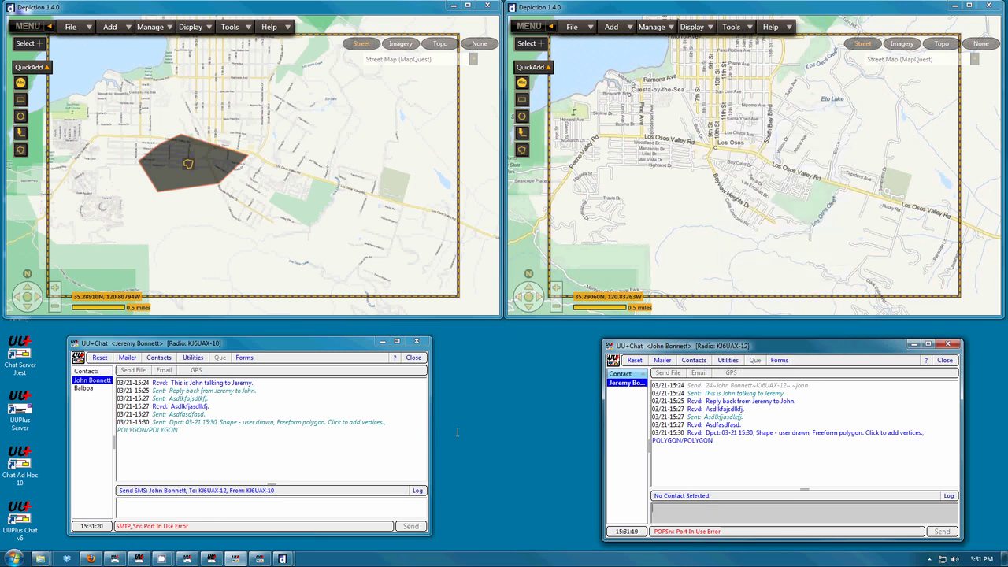
click(288, 347)
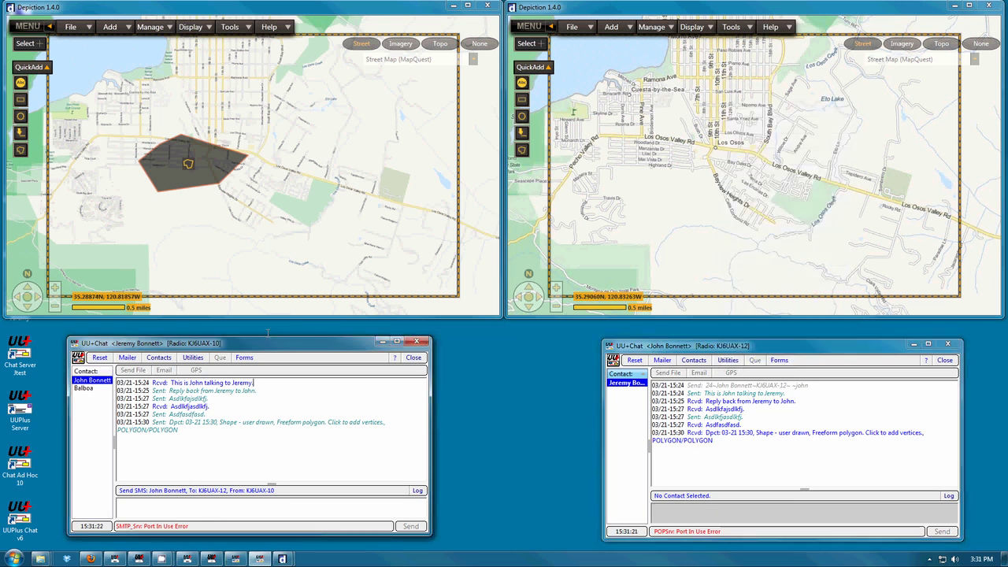
click(193, 358)
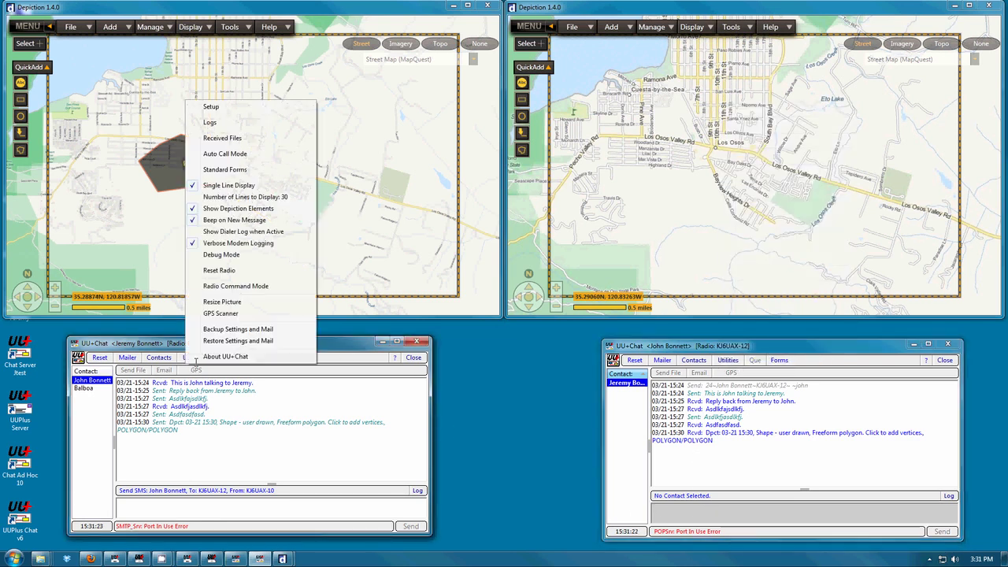
click(209, 108)
click(258, 333)
click(257, 333)
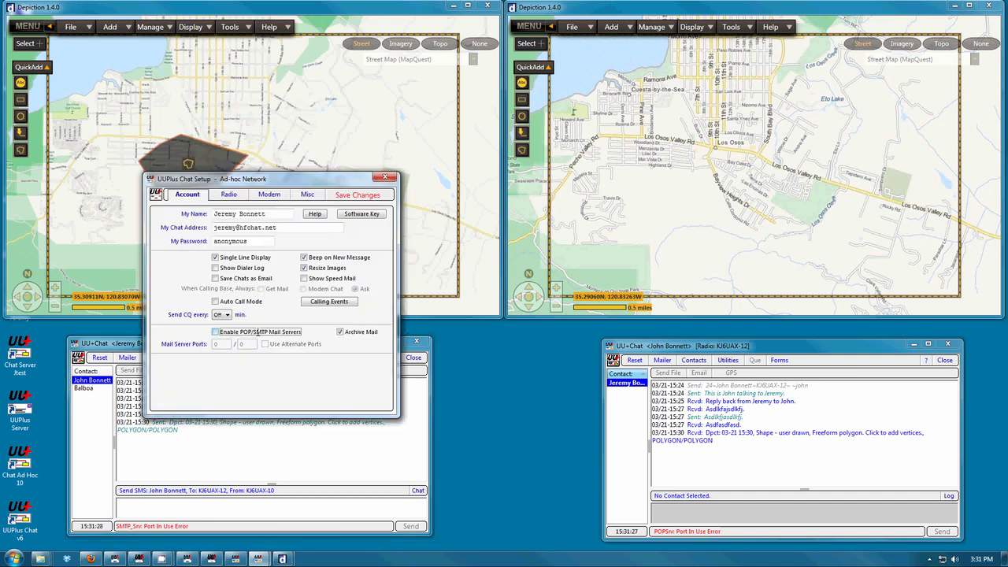
click(358, 196)
click(356, 196)
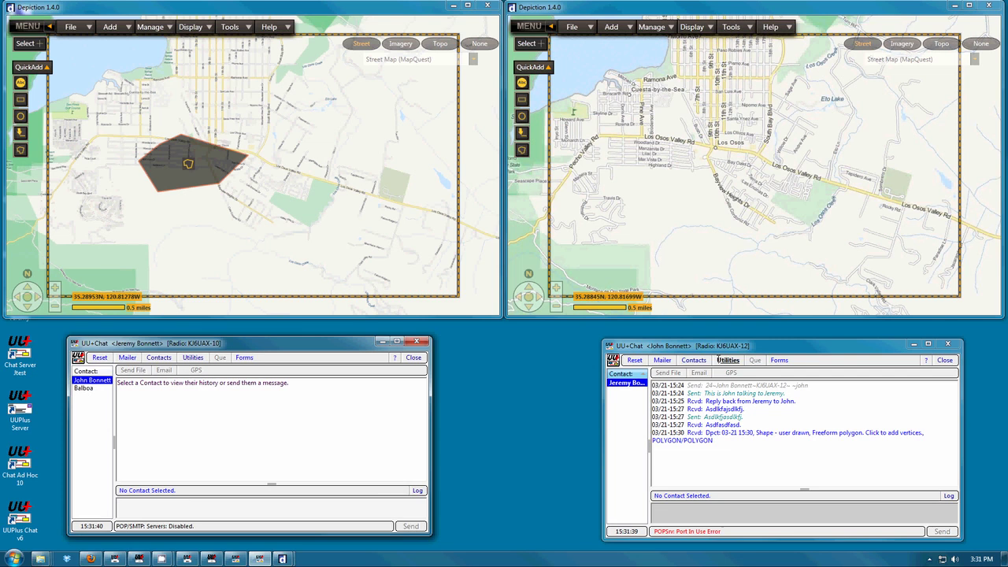
- Re-enable the POP/SMTP mail servers in the recipient's chat client setup, close it, and reset the client
click(729, 360)
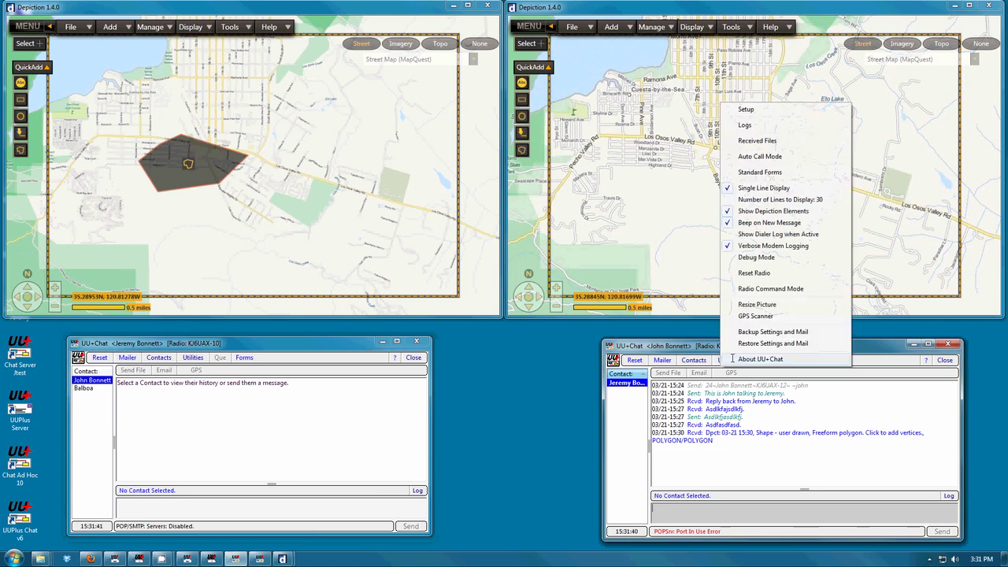
click(760, 112)
click(744, 345)
click(744, 345)
click(885, 207)
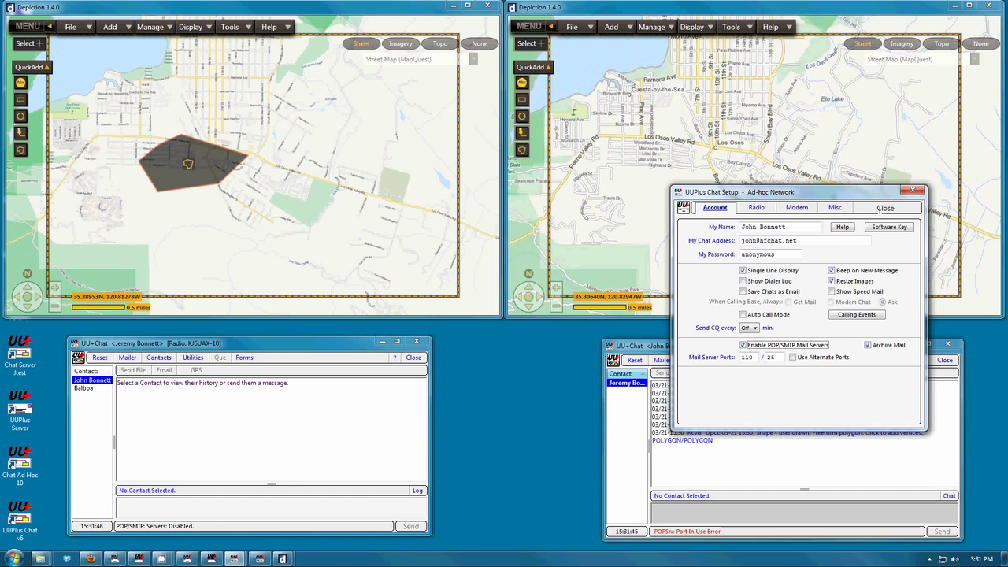
click(885, 207)
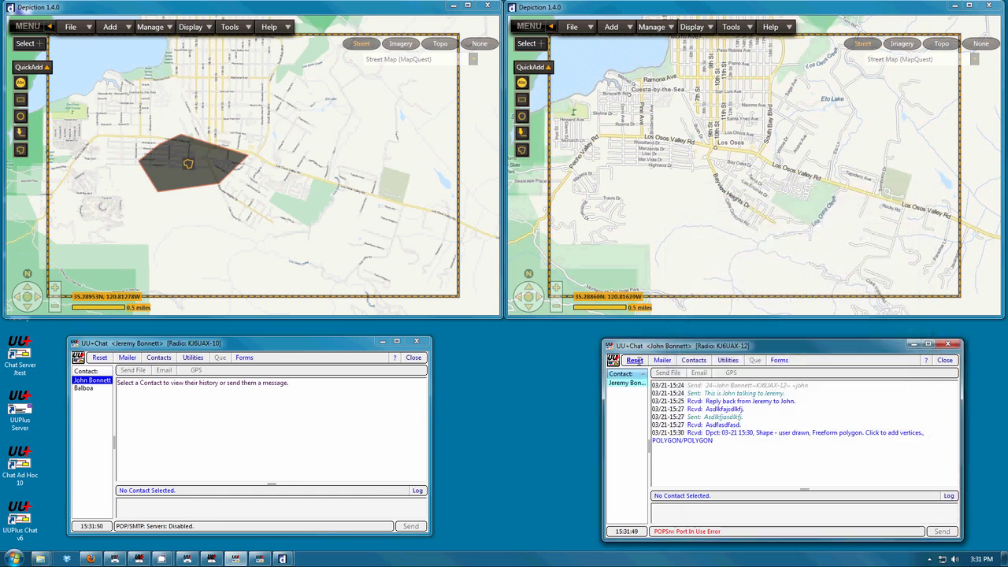
click(635, 360)
- Check the recipient's POP server log, then close and relaunch the recipient's chat client
click(726, 360)
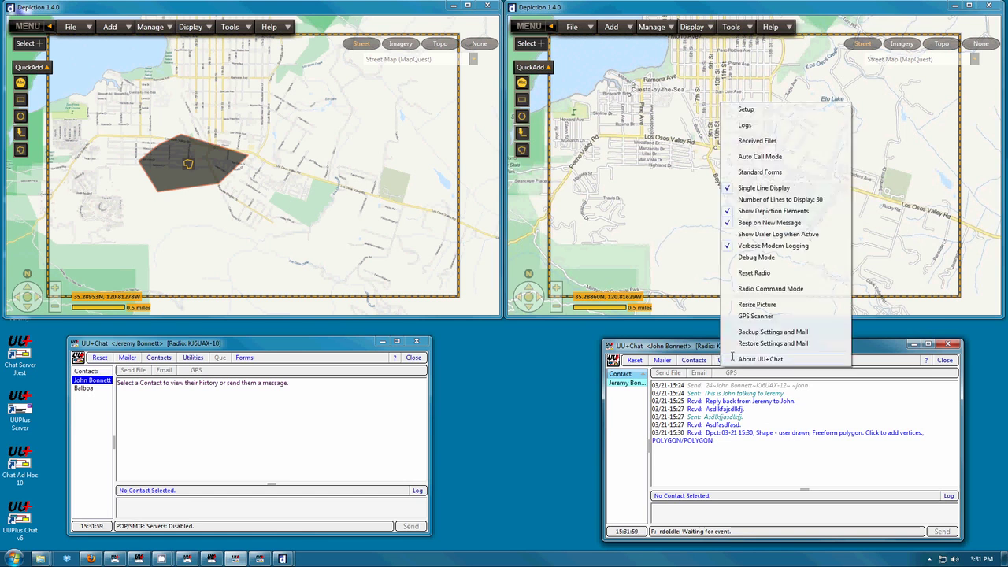
click(776, 126)
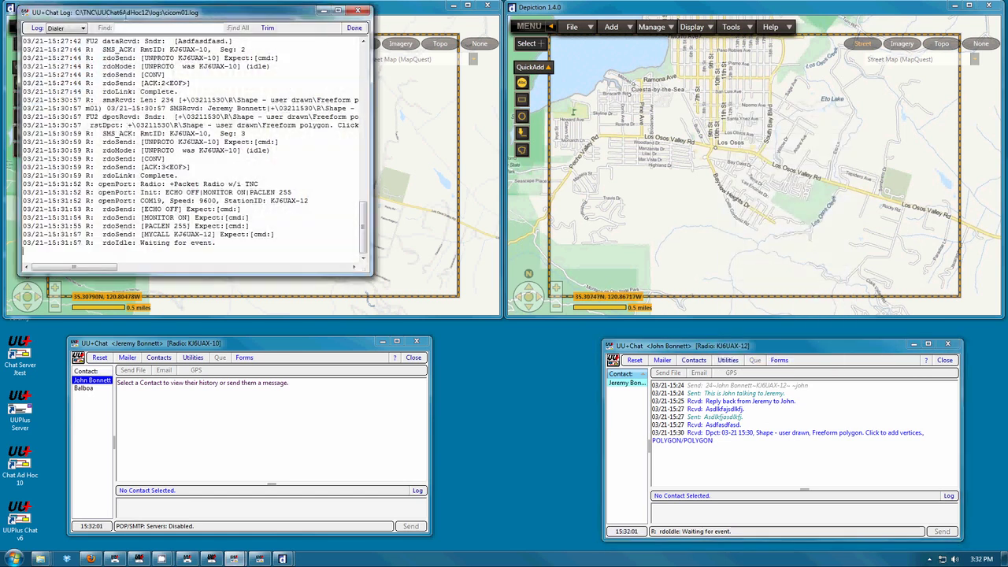
click(634, 193)
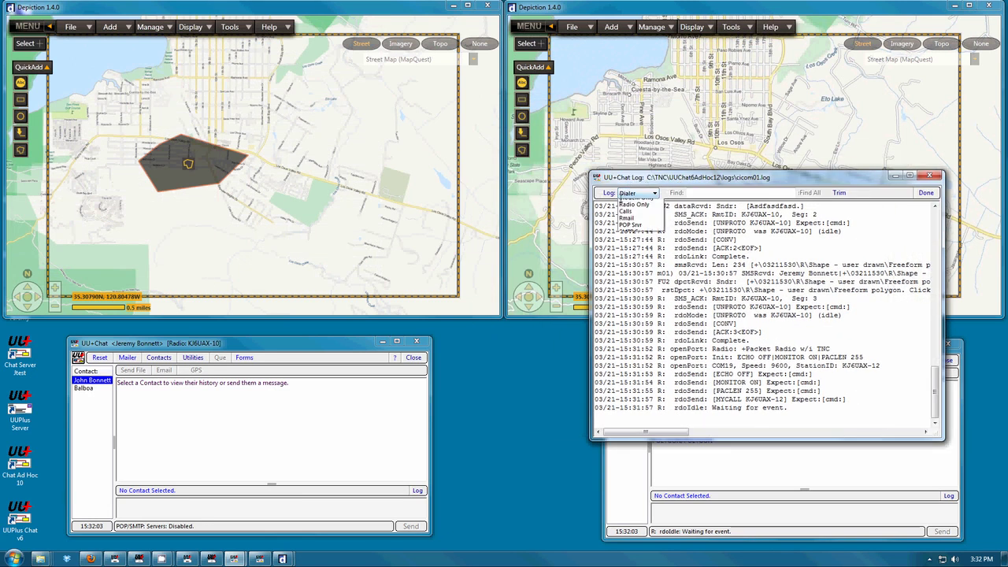
click(630, 236)
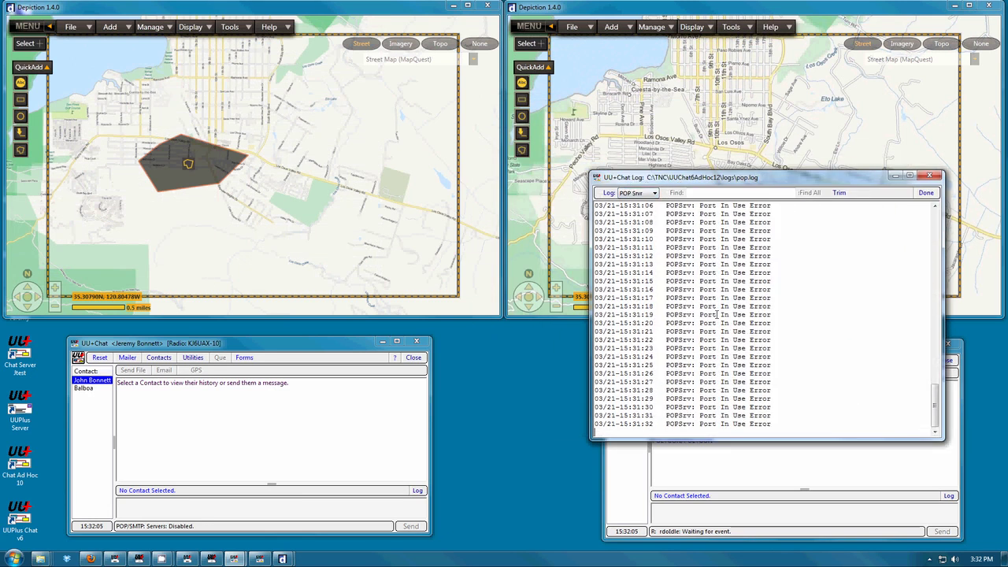
click(926, 193)
click(944, 360)
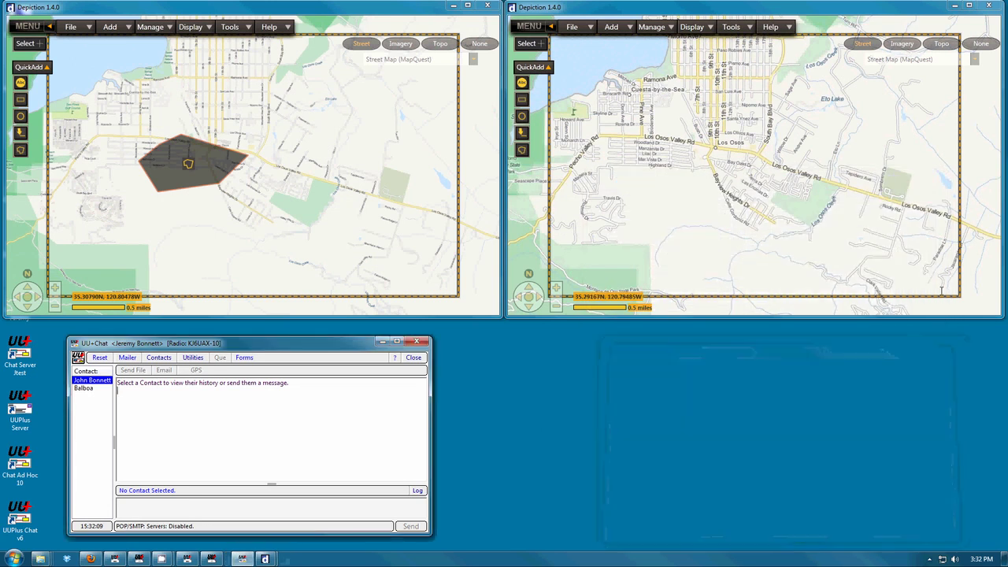
double_click(20, 514)
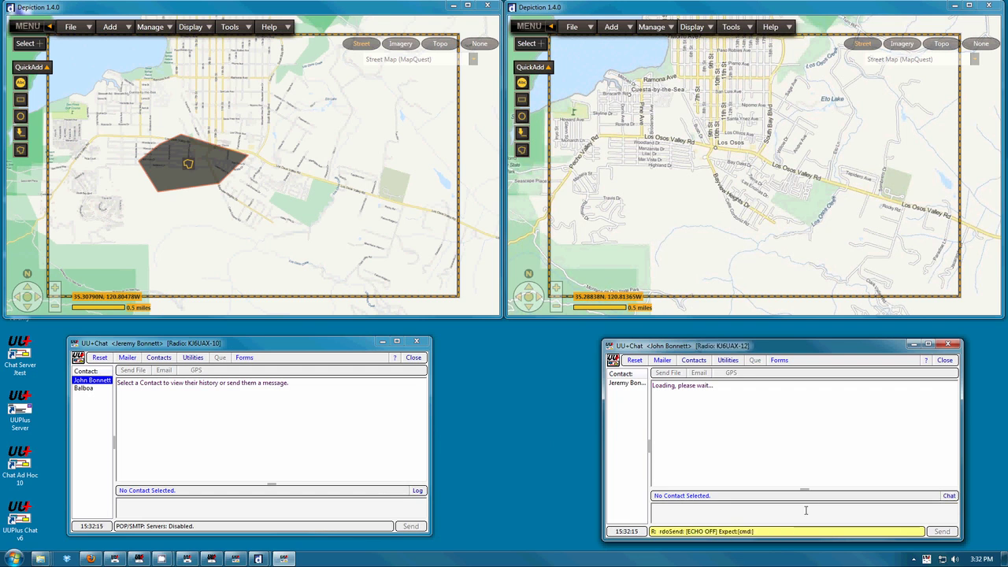
- Review the recipient's POP server and SMTP server logs
click(728, 360)
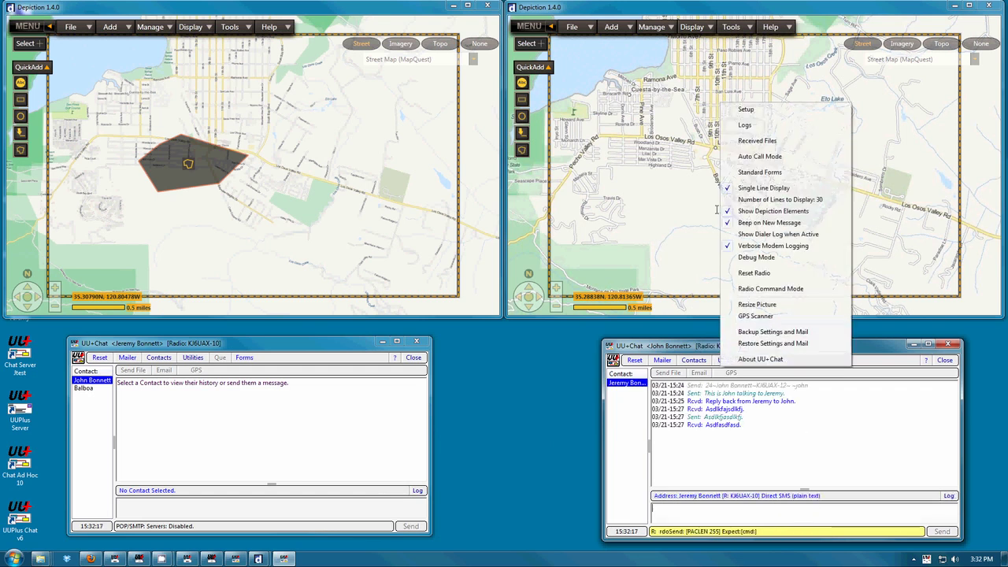
click(806, 128)
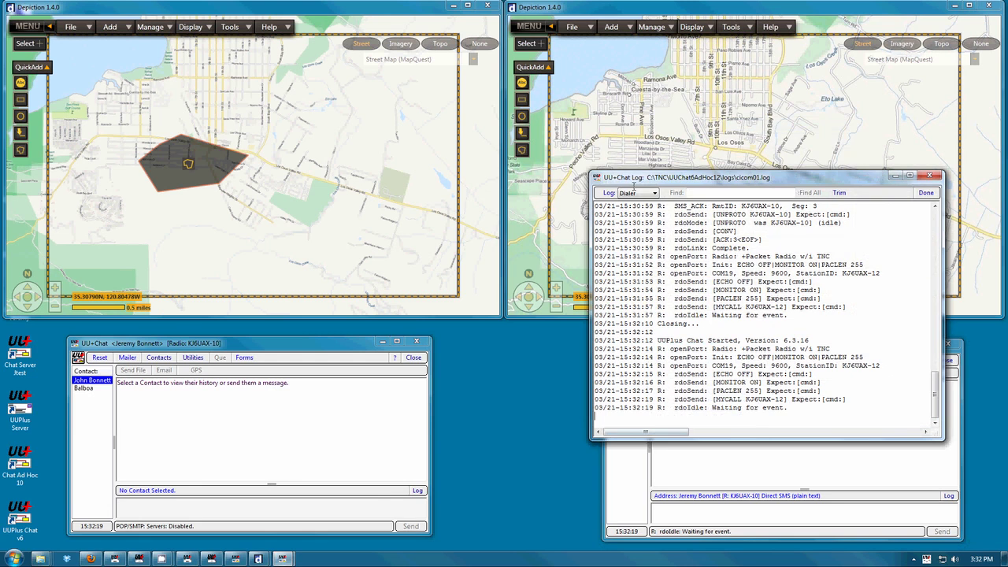
click(634, 193)
click(642, 236)
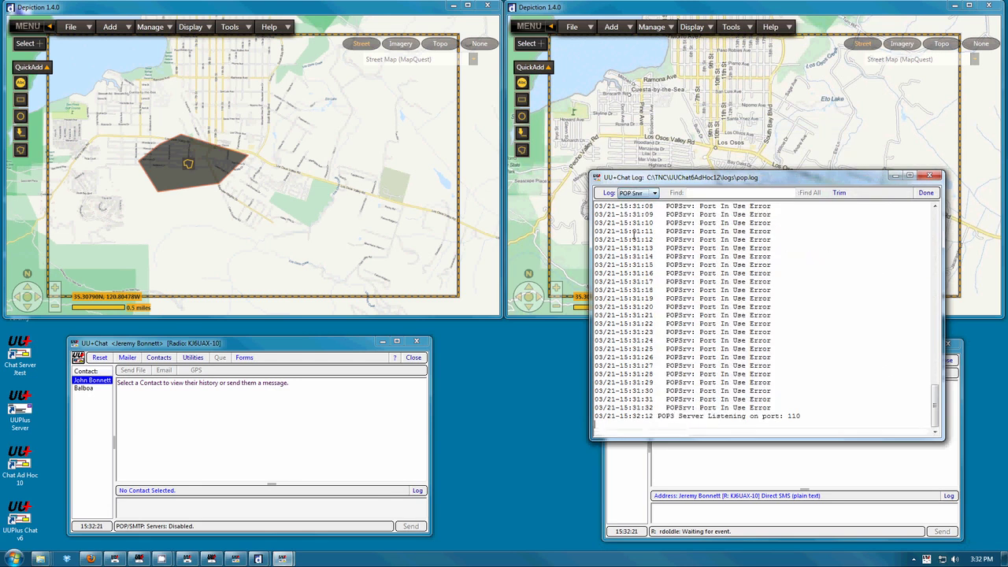
click(639, 193)
click(632, 244)
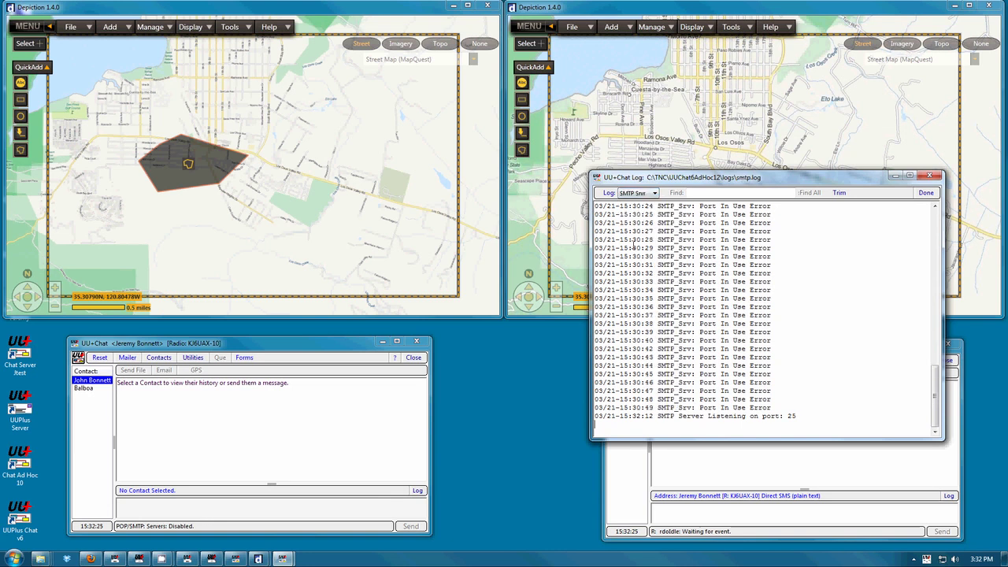
click(934, 191)
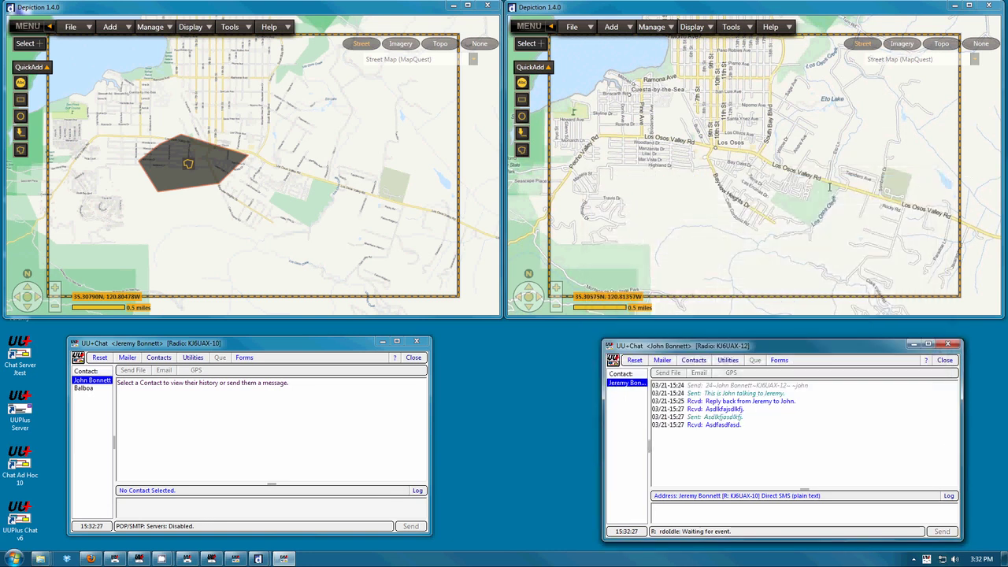
- Open the recipient's mailbox and examine the received shape report message
click(663, 360)
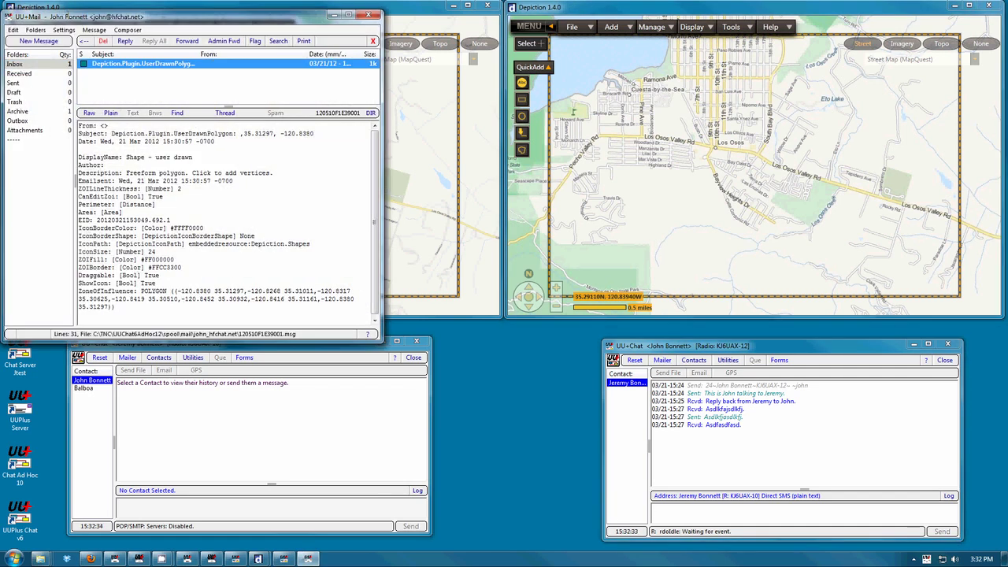
drag(74, 16, 635, 167)
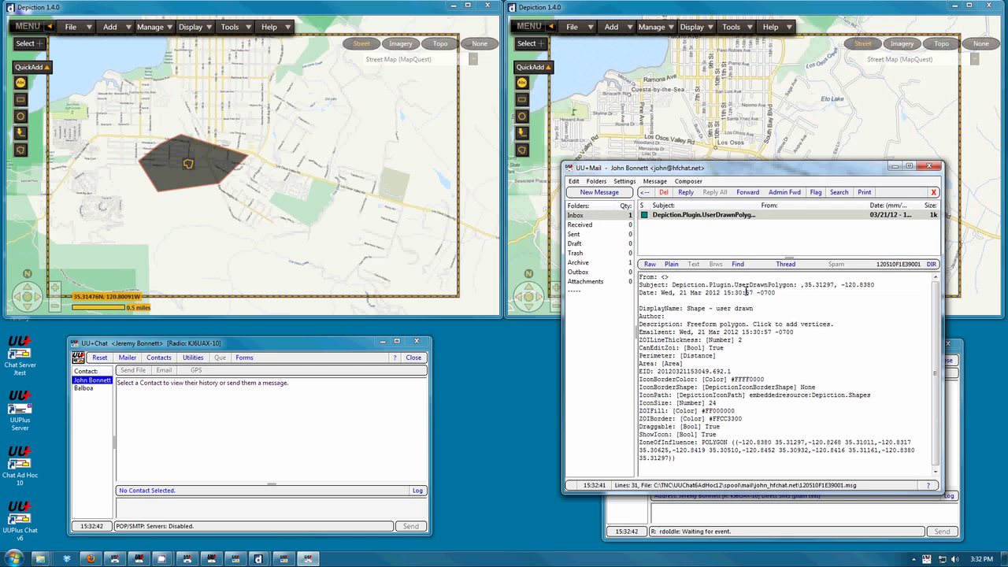
click(933, 192)
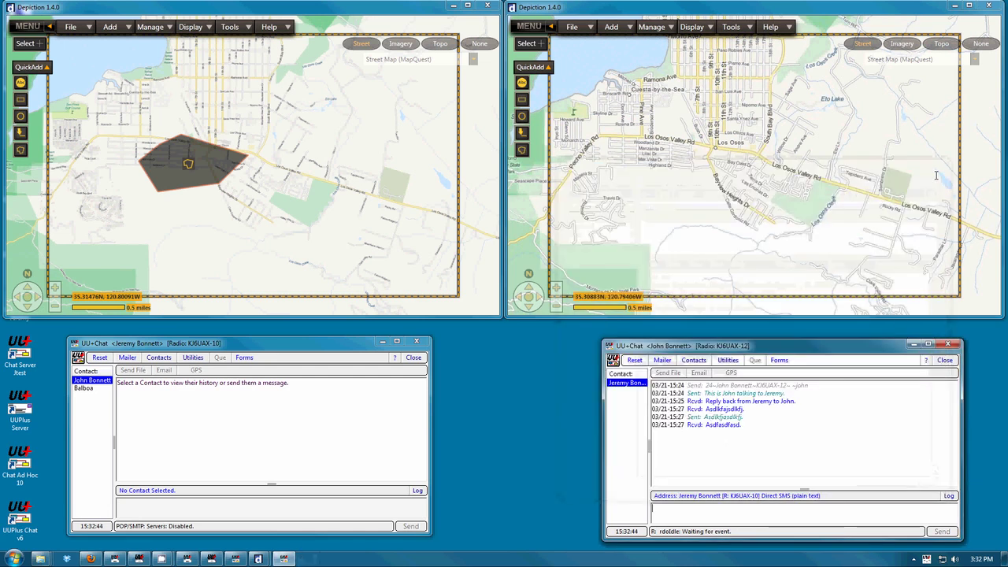
- Start adding Live reports content in the recipient's depiction using an Other Pop3 account email provider
click(612, 26)
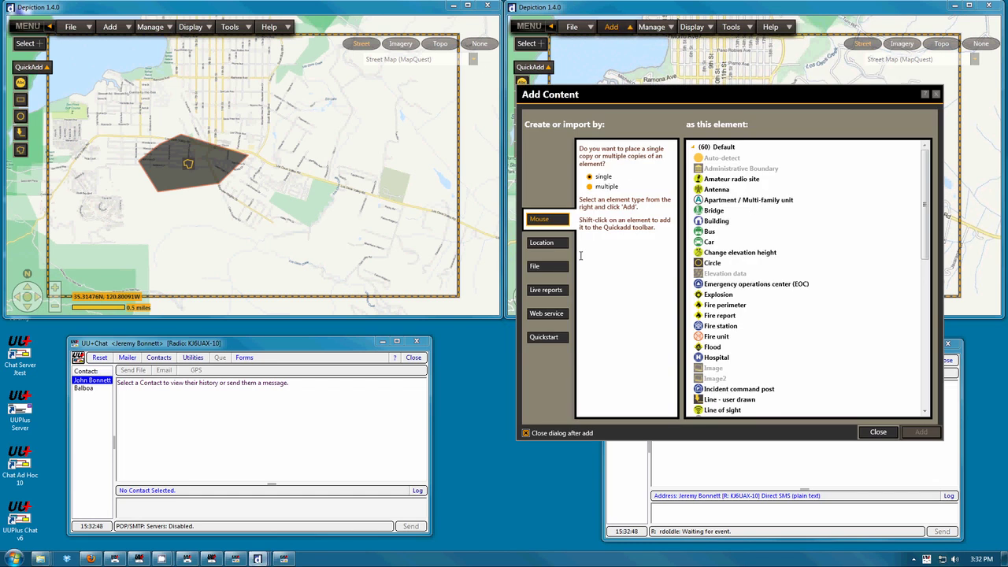
click(546, 290)
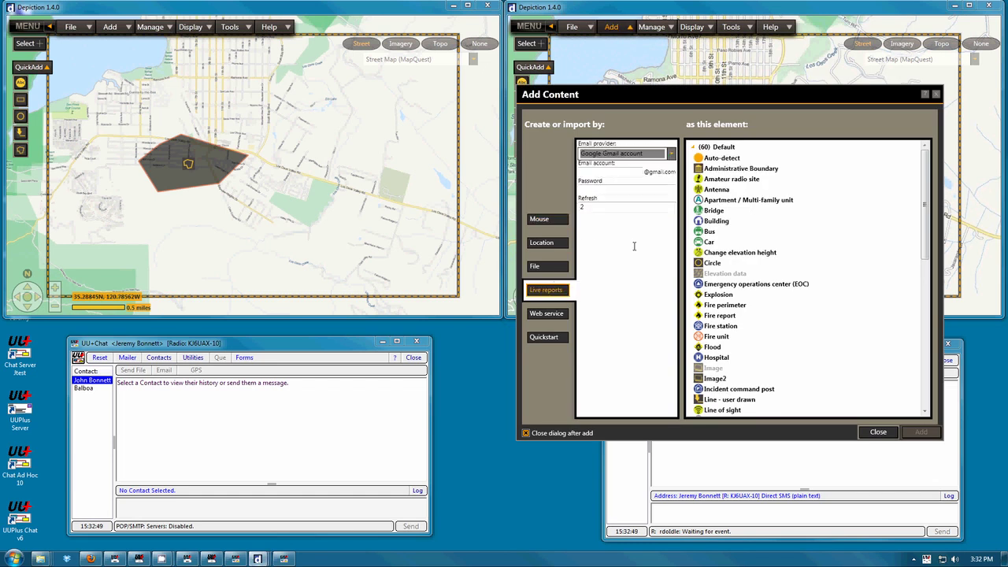
click(666, 154)
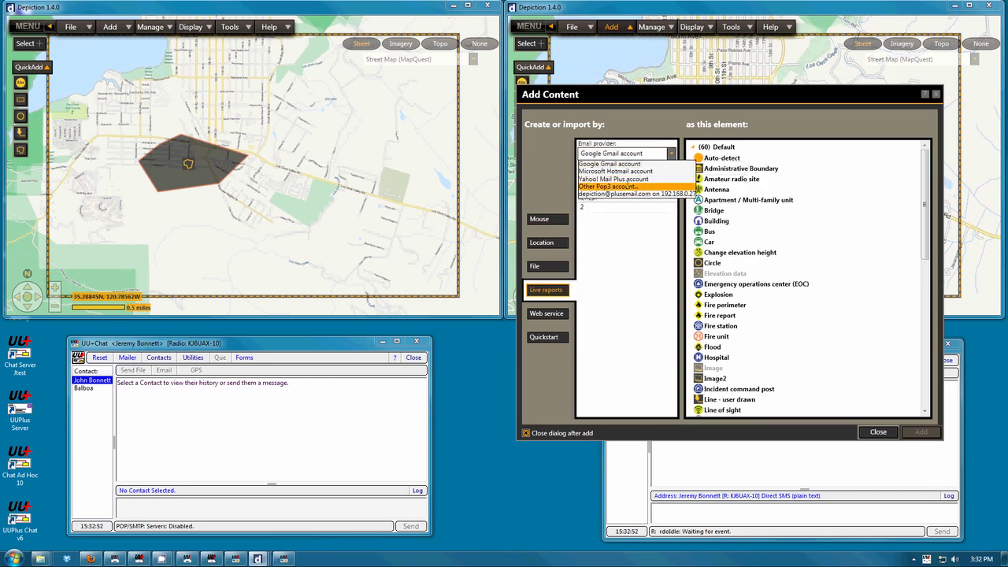
click(628, 185)
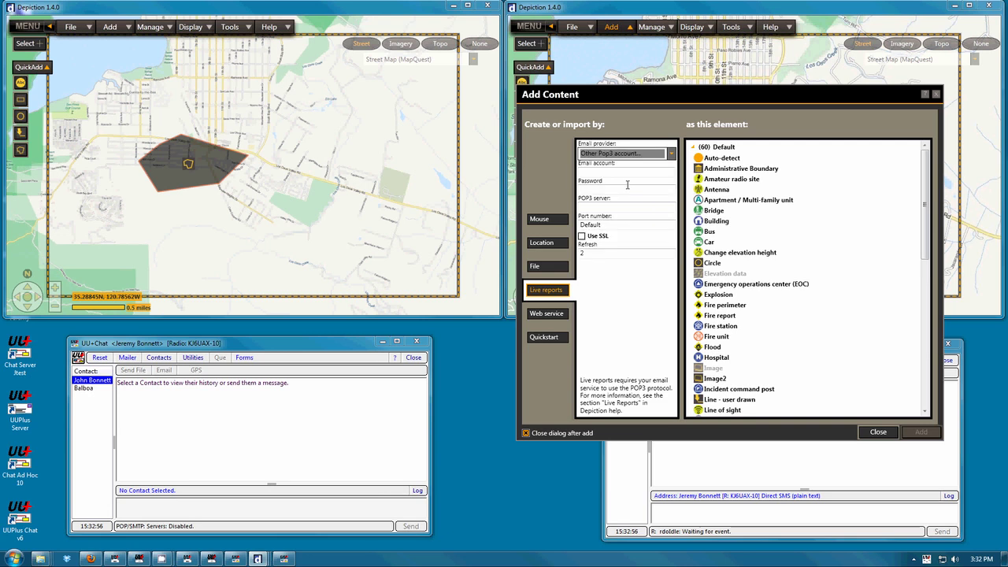
- Enter the recipient's e-mail address as the live report email account
click(599, 169)
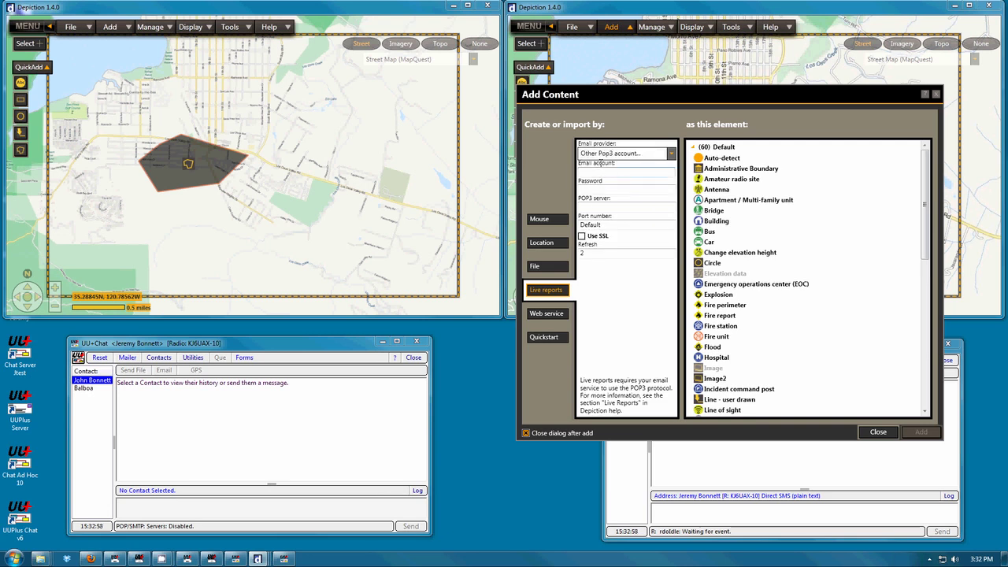
key(Tab)
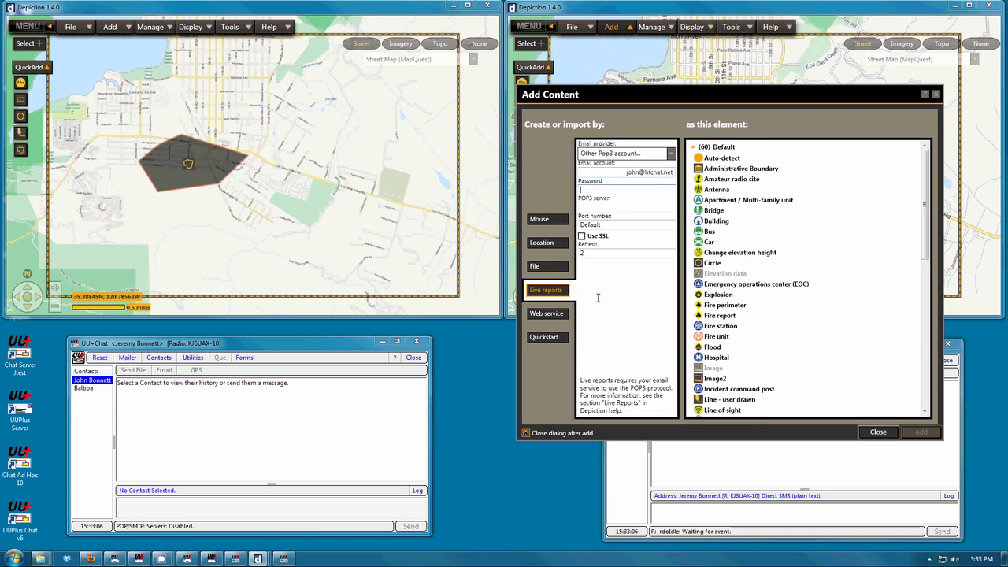
- Enter the email account password
text(****)
key(BackSpace)
key(BackSpace)
key(BackSpace)
key(BackSpace)
text(**********)
- Set the POP3 server to 127.0.0.1 and add the live report as Auto-detect elements
key(Tab)
text(12)
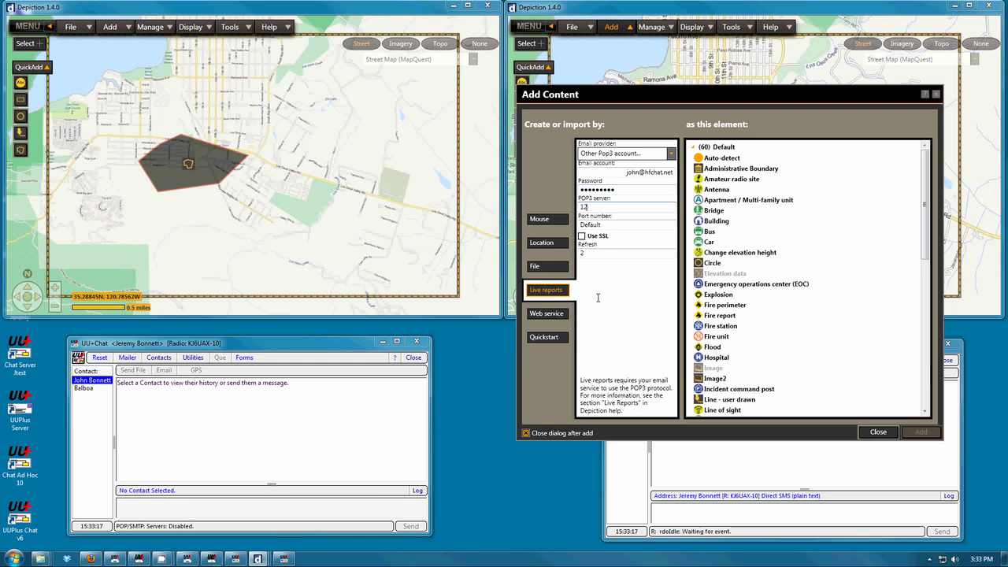
text(7.0.0.1)
key(Tab)
key(Tab)
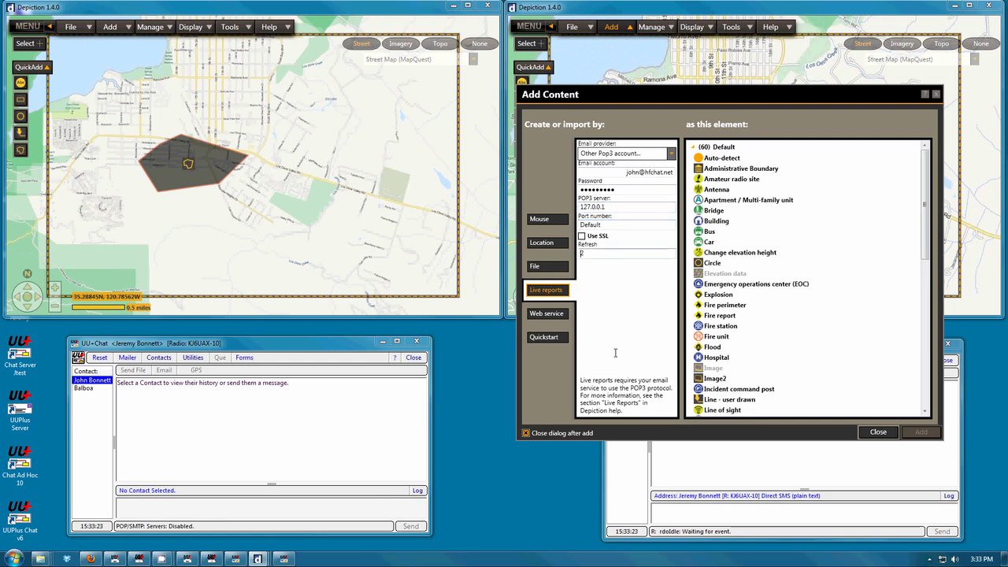
click(709, 160)
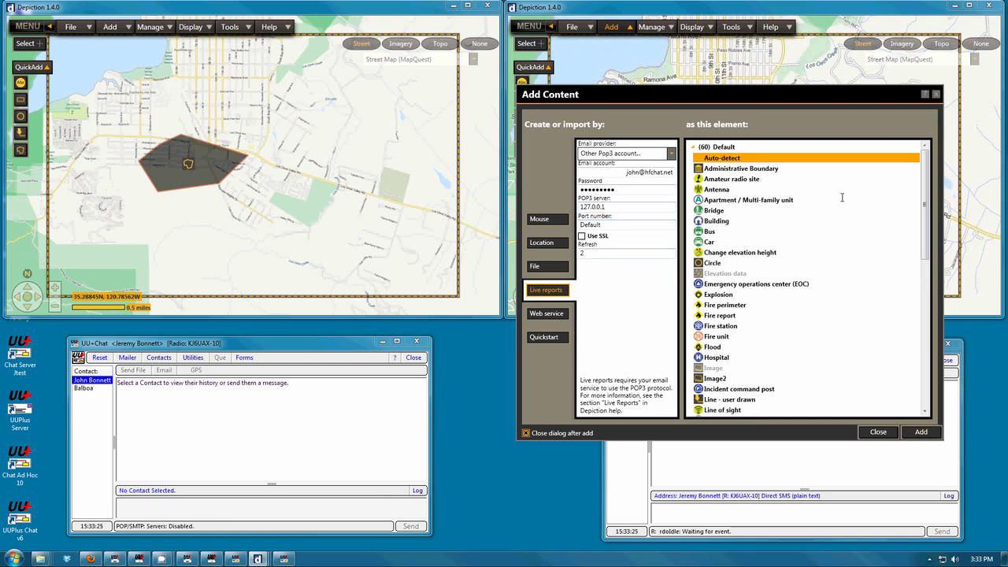
click(920, 432)
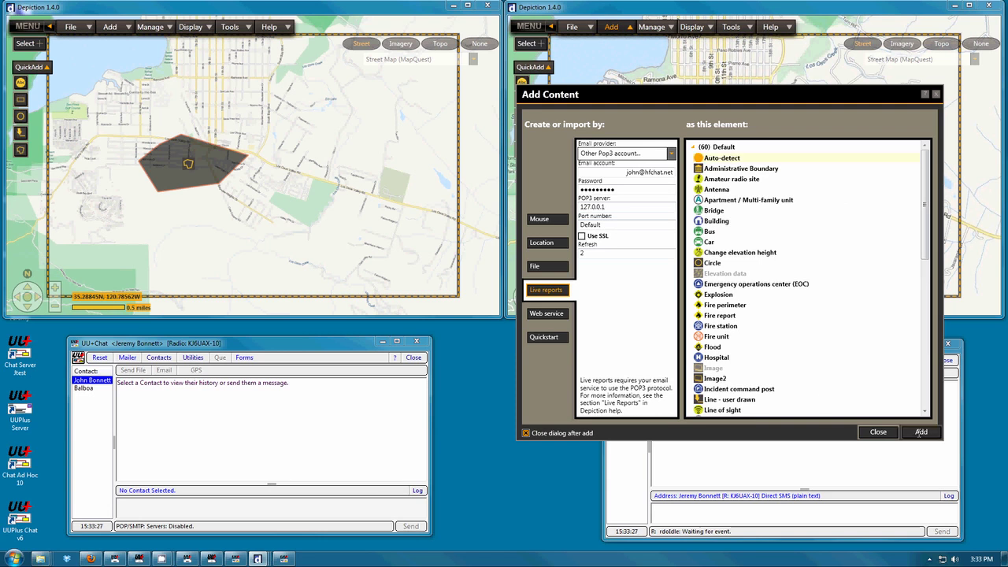